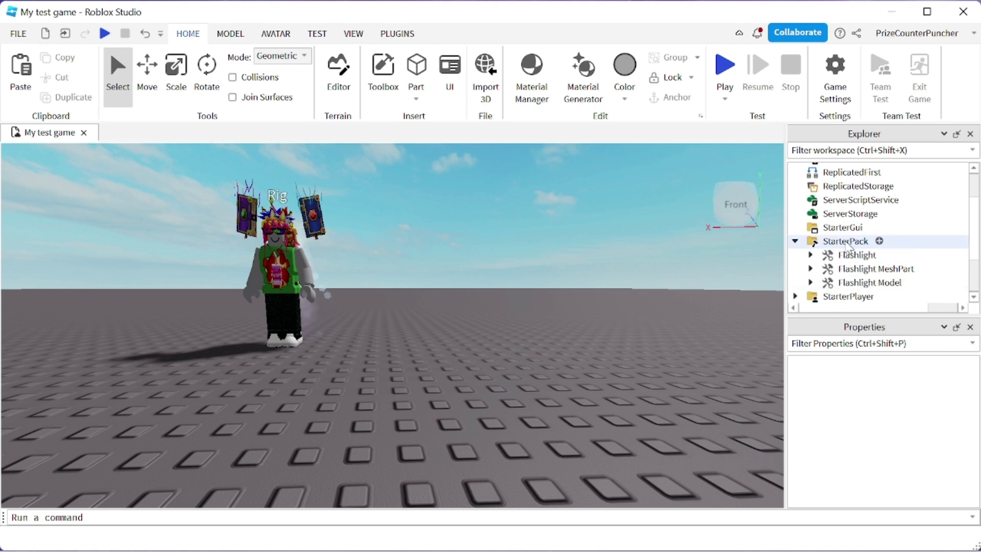
Step: Insert a Tool into the Workspace and rename it 'NewFlashlight'
scroll(869, 215, "up", 2)
left_click(876, 169)
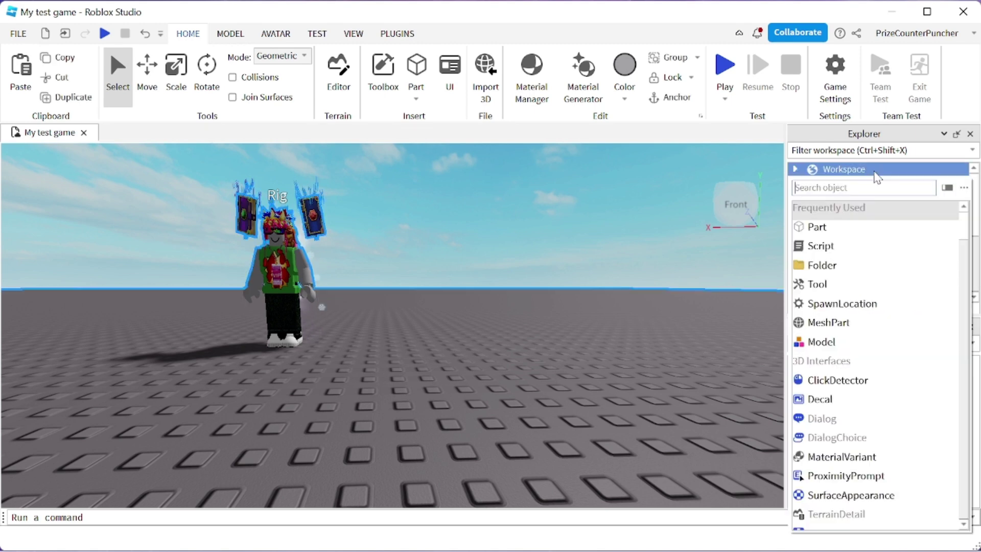
left_click(826, 285)
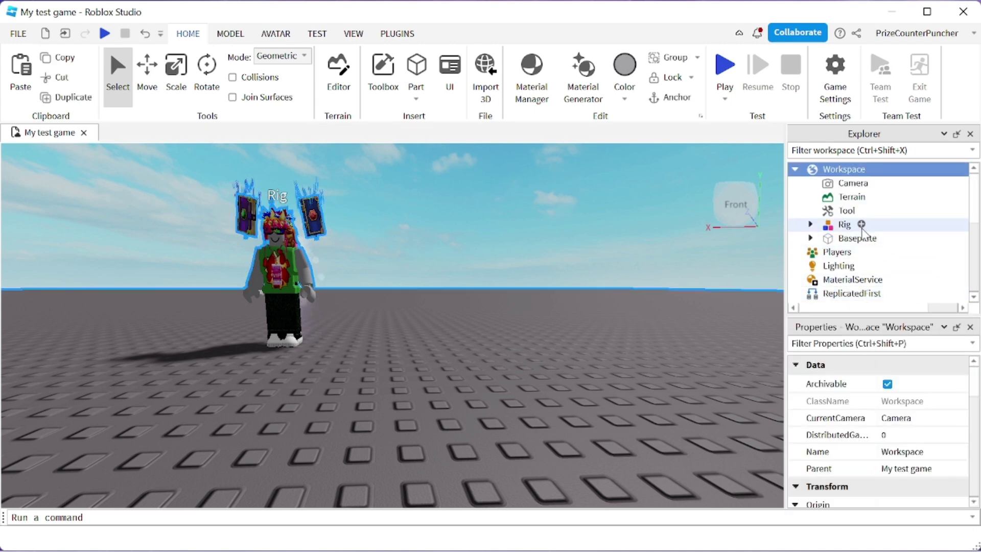
left_click(846, 211)
left_click(846, 214)
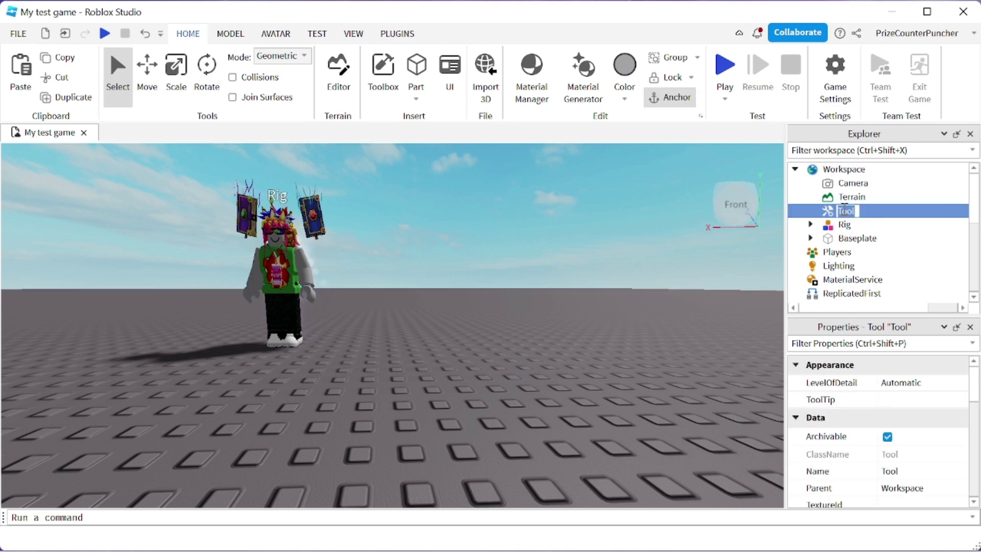
type("NewFlas")
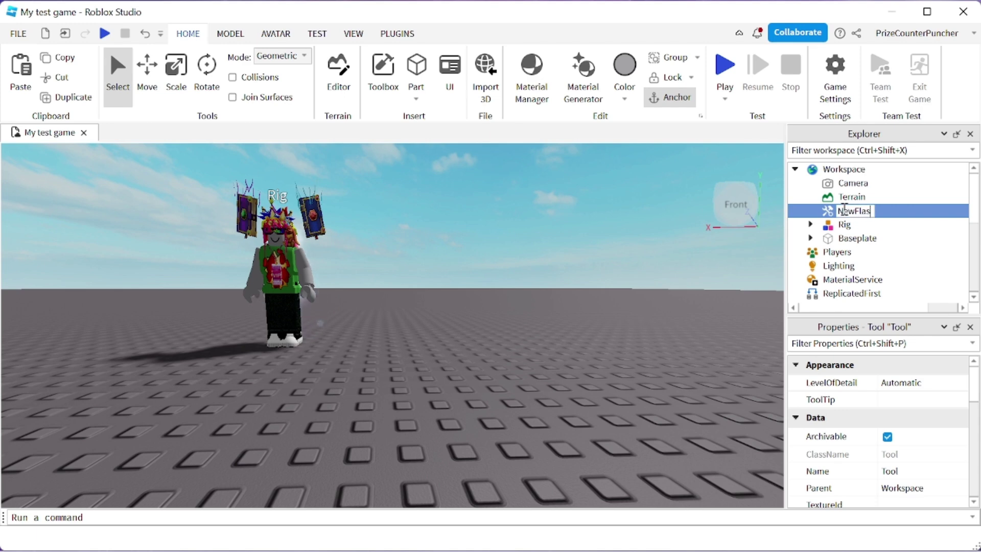
type("hlight")
key("Return")
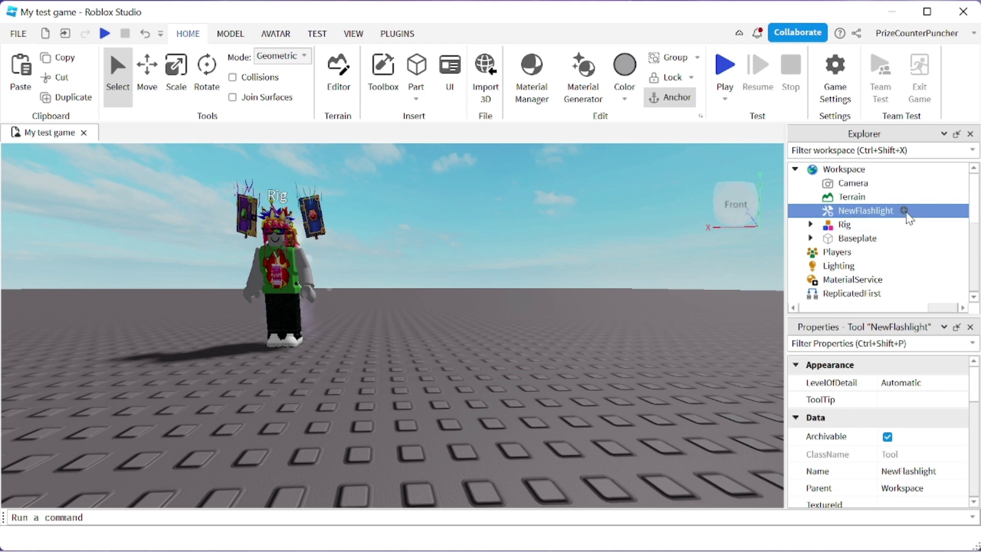
left_click(904, 210)
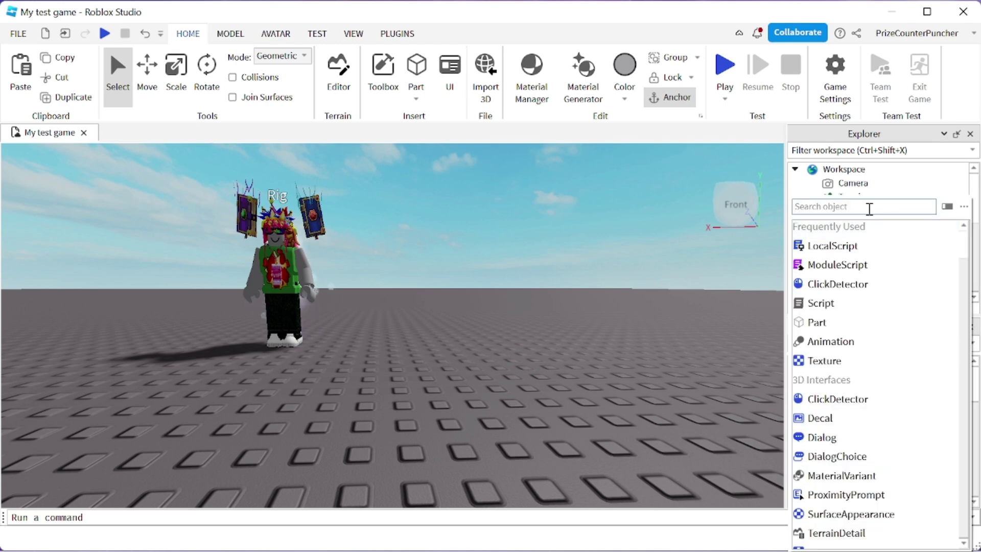
Step: Insert a MeshPart inside NewFlashlight via the 'mes' search, then open the Toolbox
type("mes")
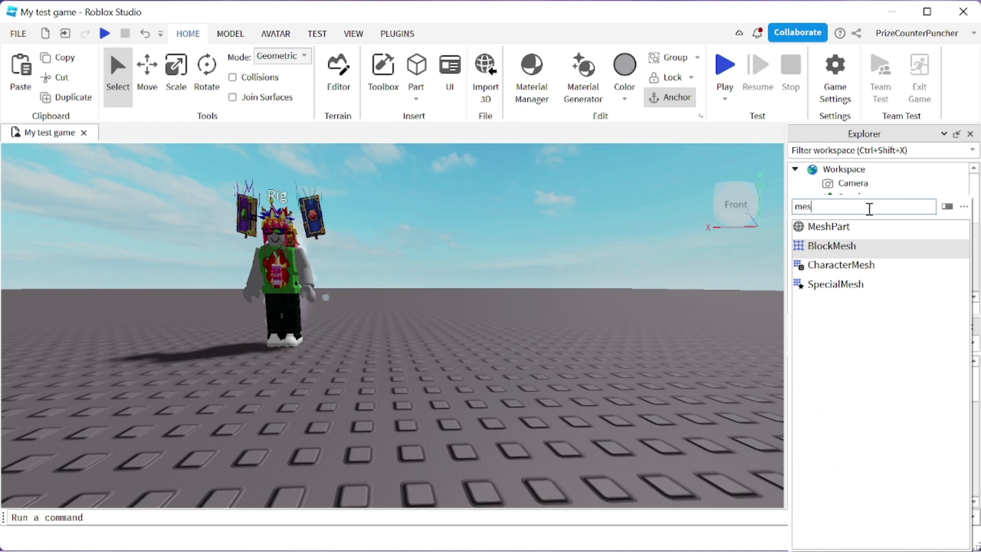
left_click(858, 227)
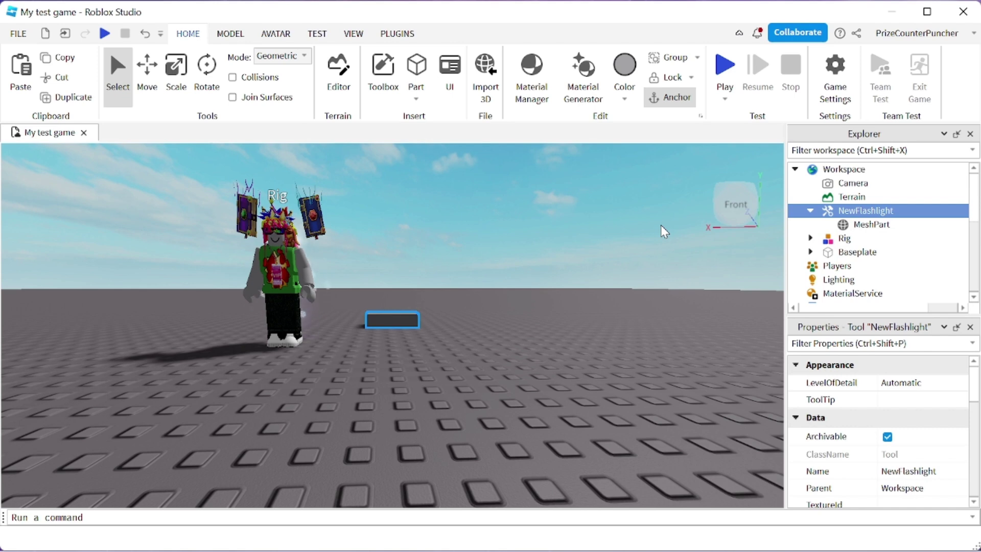
left_click(387, 85)
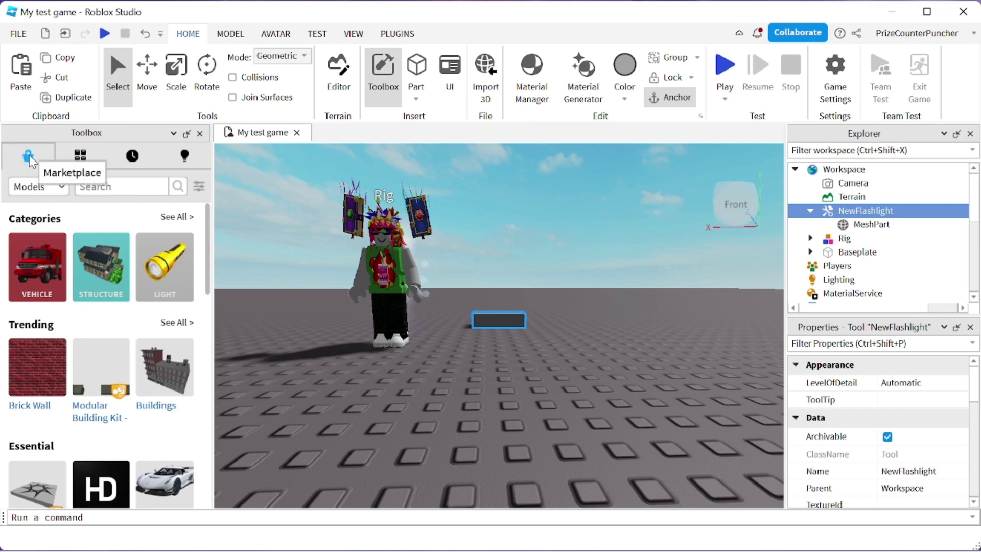
Step: Switch the Toolbox to Meshes and search the marketplace for 'flashlight'
left_click(30, 188)
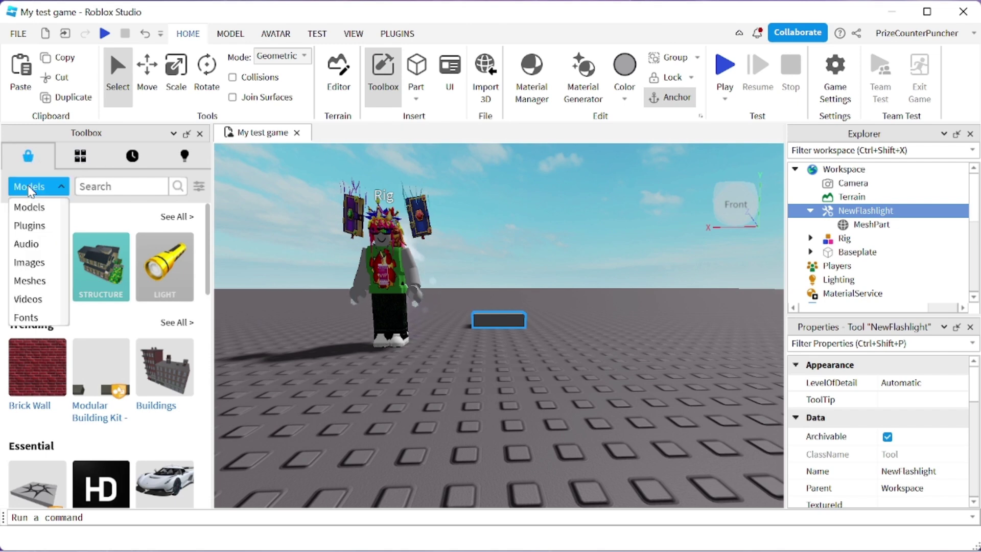
left_click(29, 276)
left_click(127, 186)
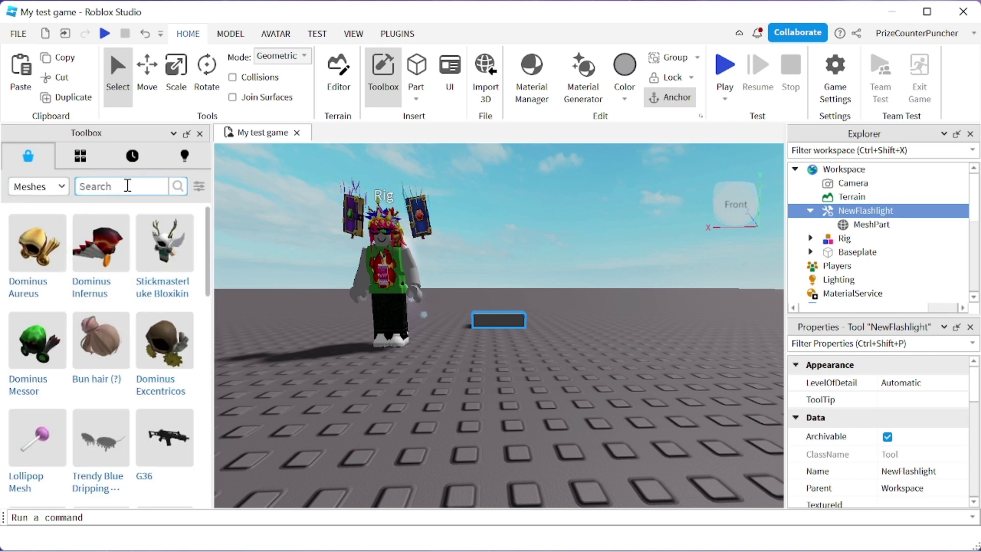
type("flas")
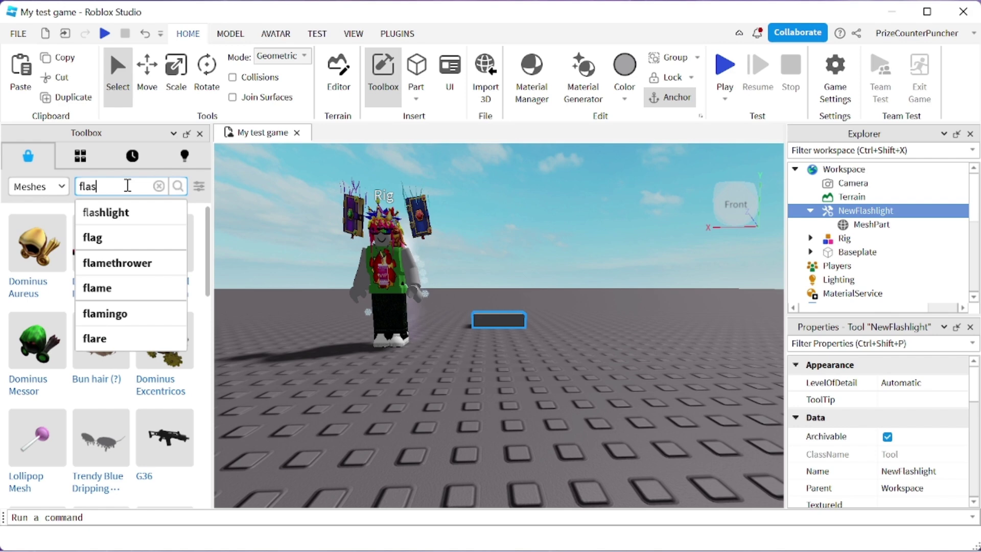
type("hlight")
key("Return")
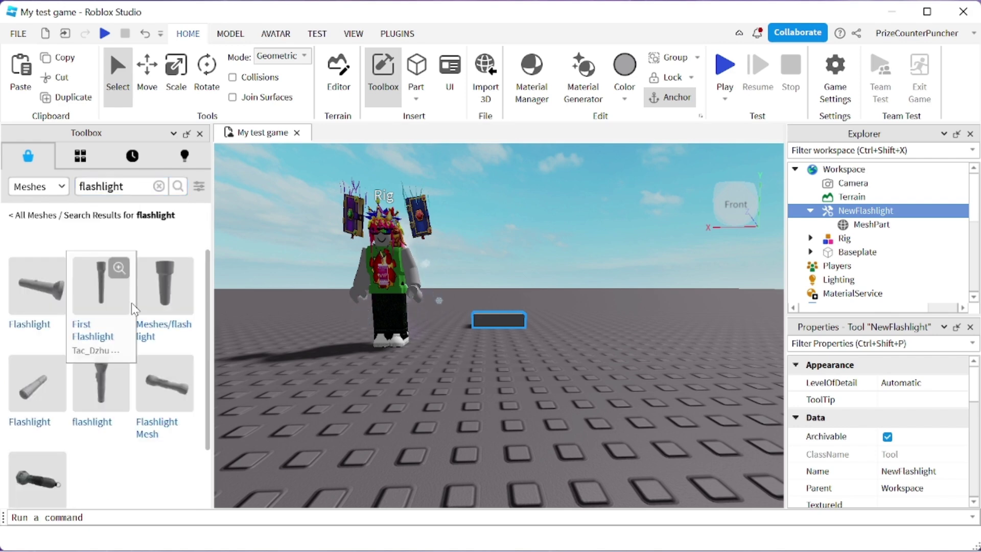
Step: Copy the First Flashlight's mesh ID and select the MeshPart in Explorer
mouse_move(118, 313)
right_click(106, 309)
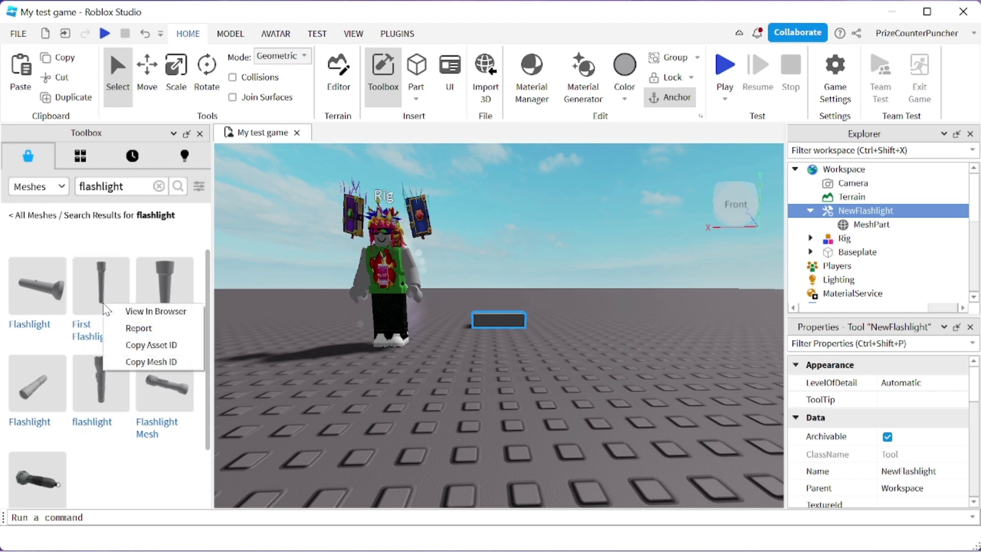
left_click(171, 359)
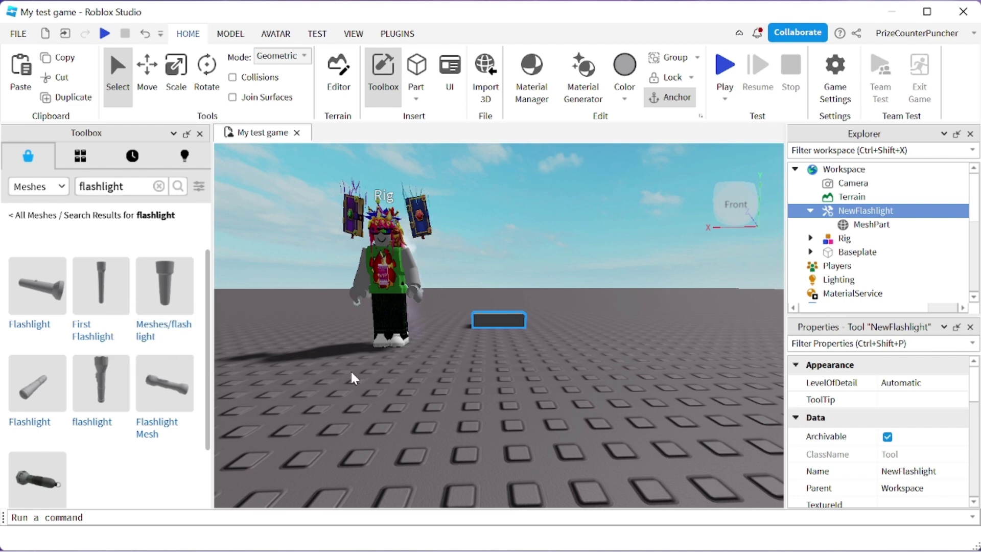
left_click(873, 224)
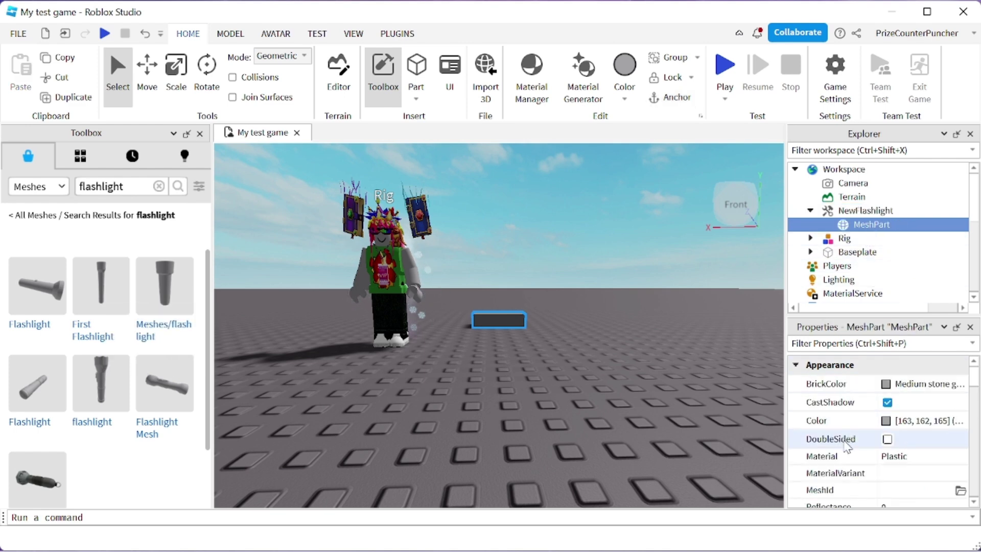
Step: Paste the copied flashlight mesh ID into the MeshPart's MeshId property
scroll(843, 451, "down", 3)
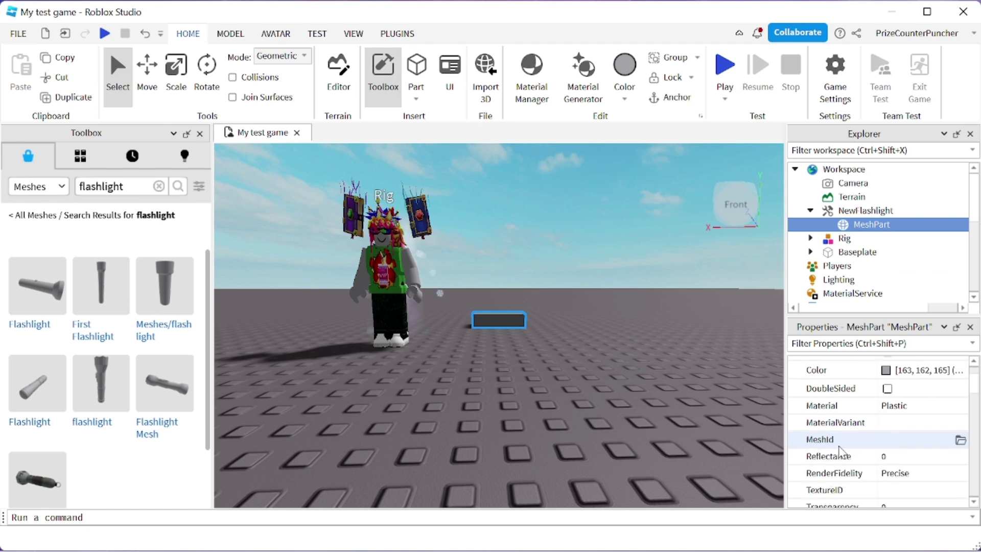
left_click(897, 443)
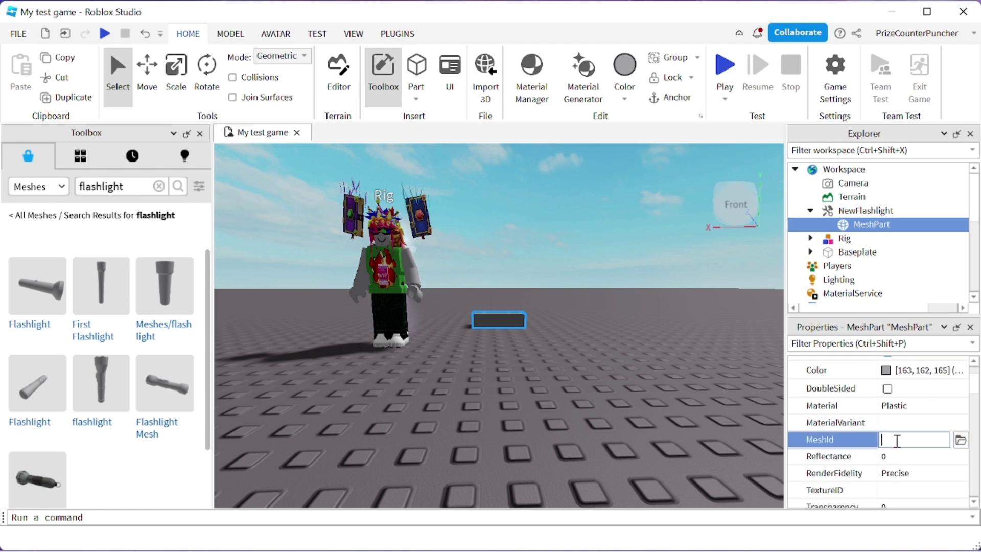
key("ctrl+v")
key("Return")
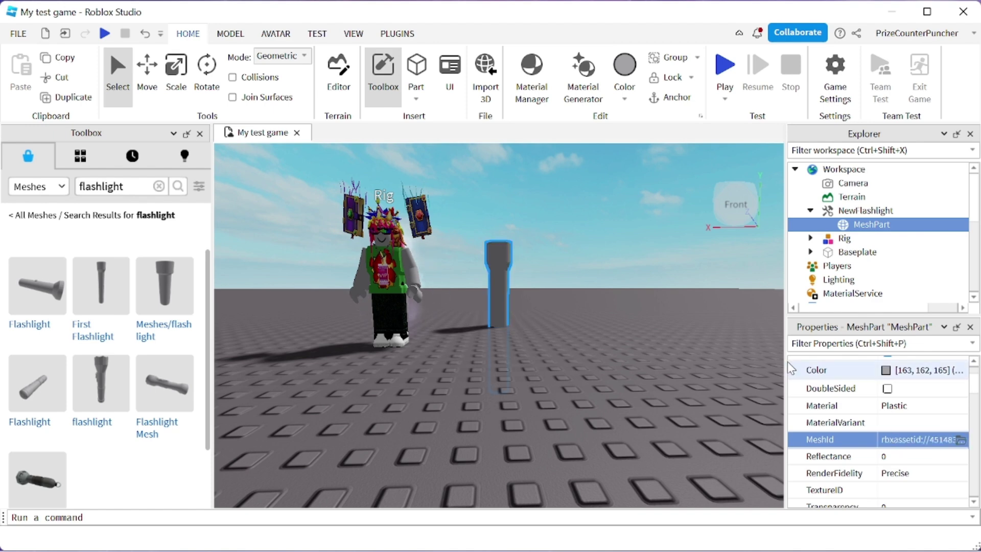
Step: Lift NewFlashlight above the baseplate with the Move tool
left_click(502, 283)
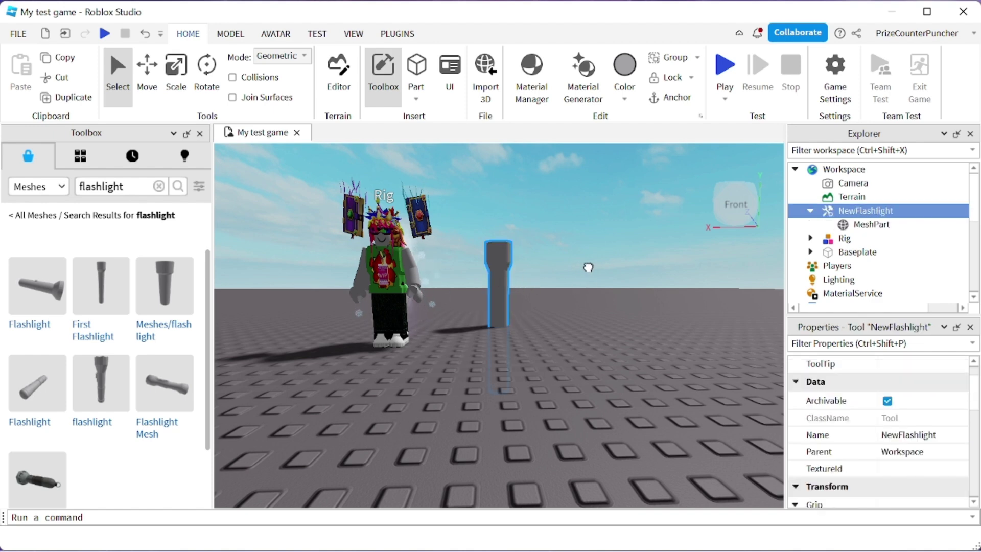
left_click(148, 72)
left_click_drag(498, 200, 498, 151)
left_click(118, 83)
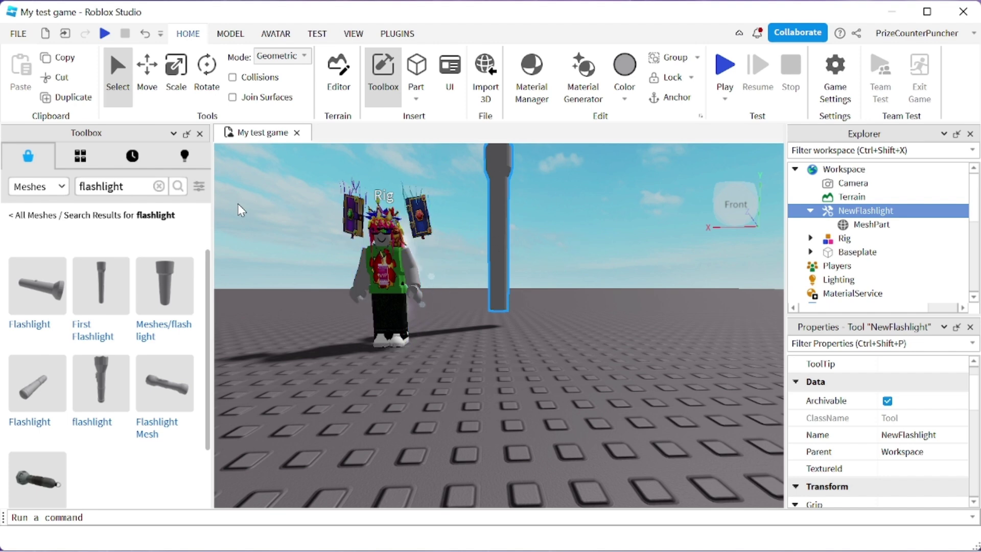
left_click(186, 158)
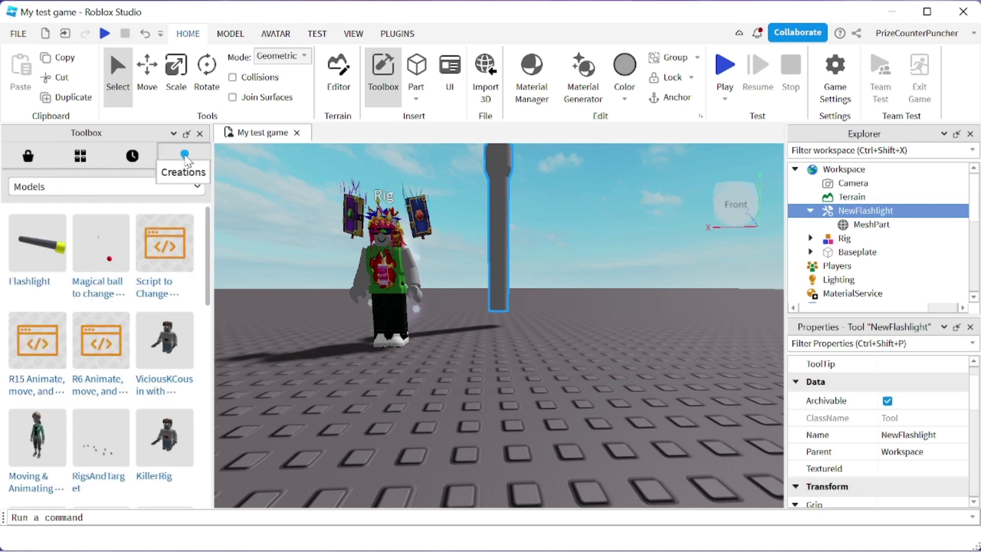
Step: Filter your Toolbox creations to Images and copy the Vortex image's asset ID
left_click(97, 192)
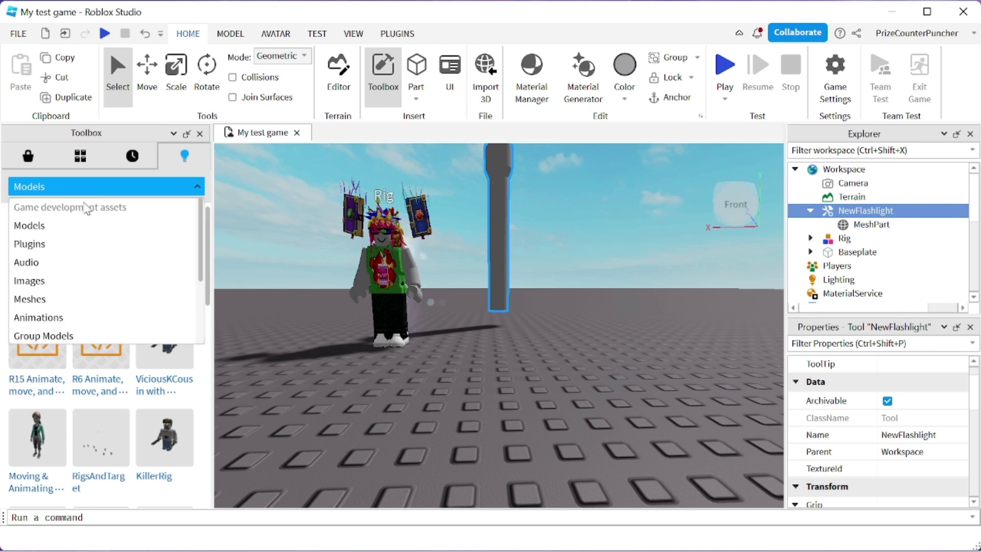
left_click(44, 281)
mouse_move(39, 265)
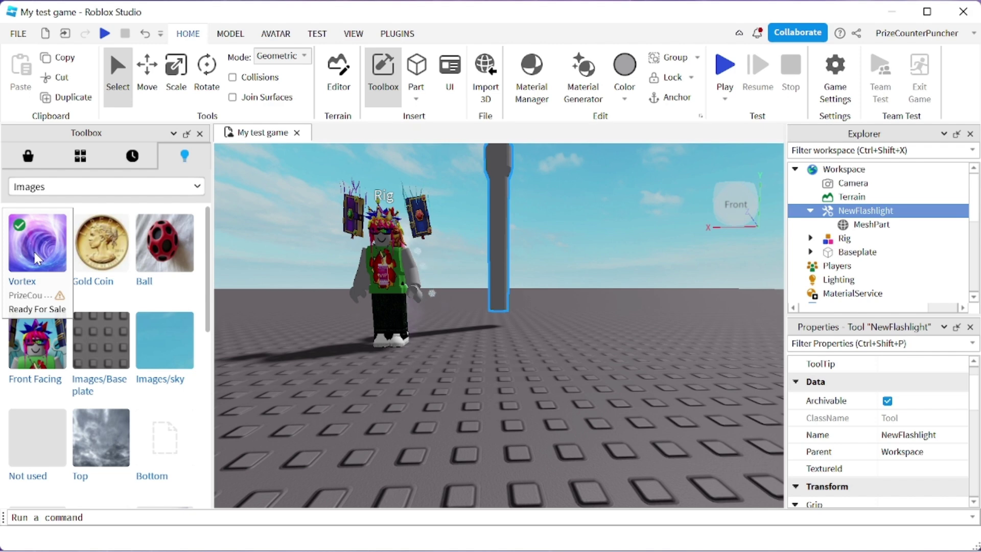
right_click(35, 253)
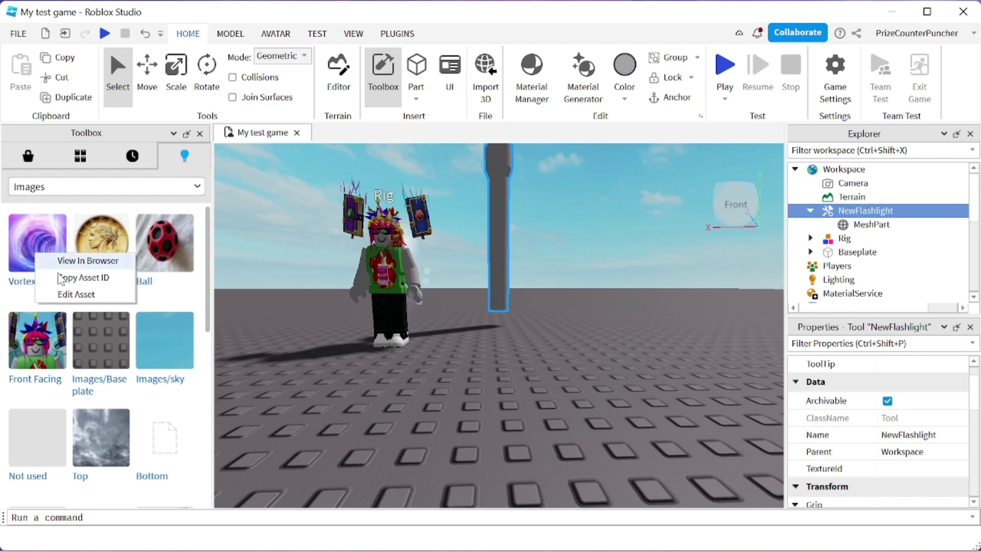
left_click(65, 279)
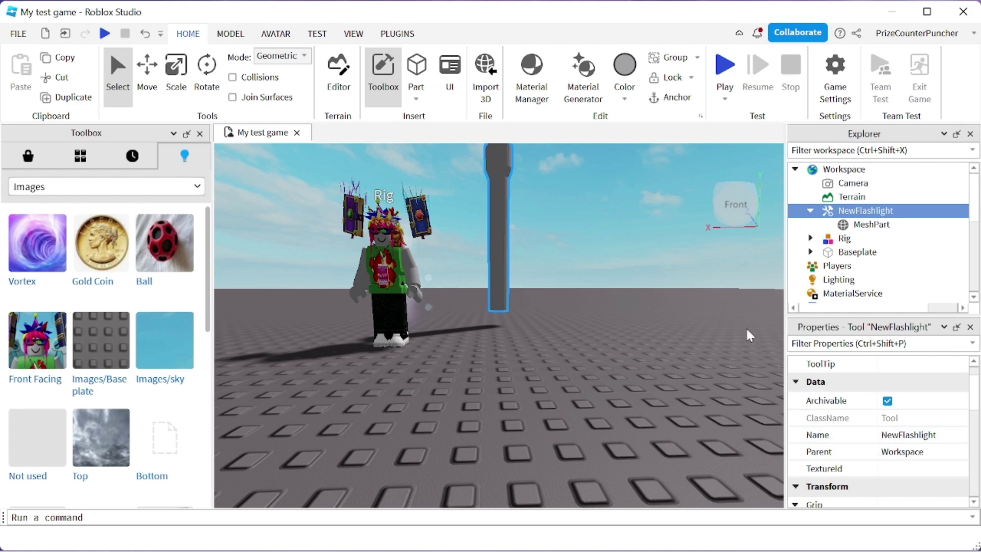
left_click(870, 225)
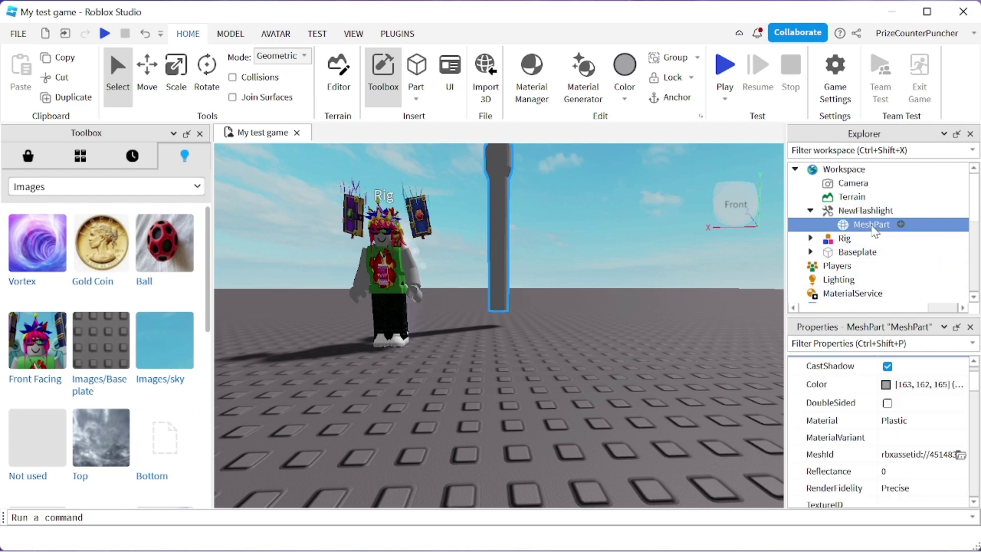
scroll(860, 414, "down", 3)
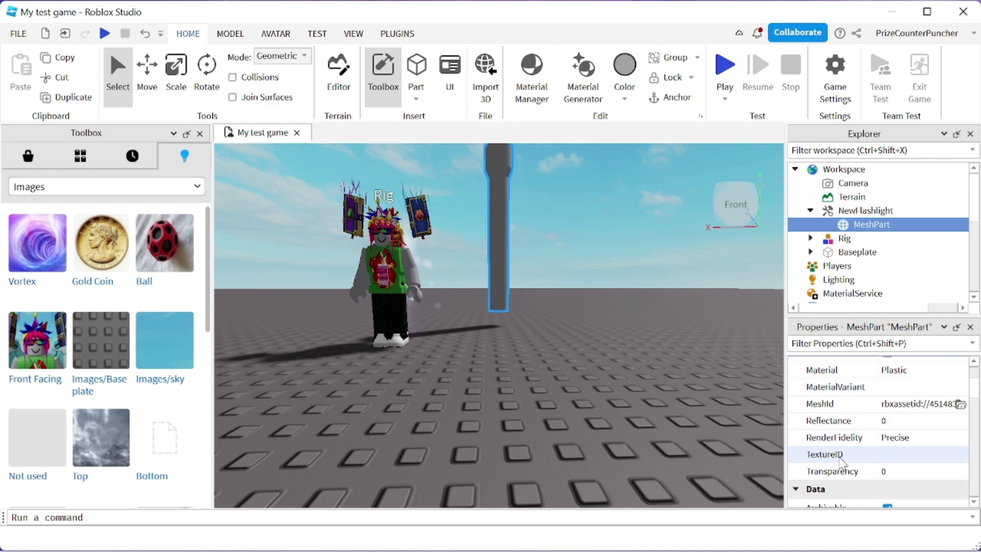
left_click(913, 456)
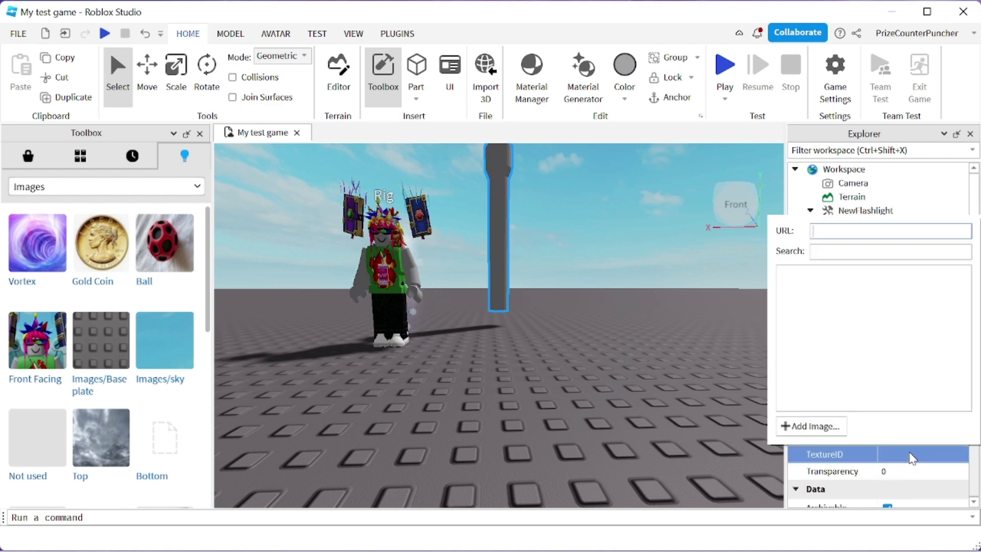
key("ctrl+v")
key("Return")
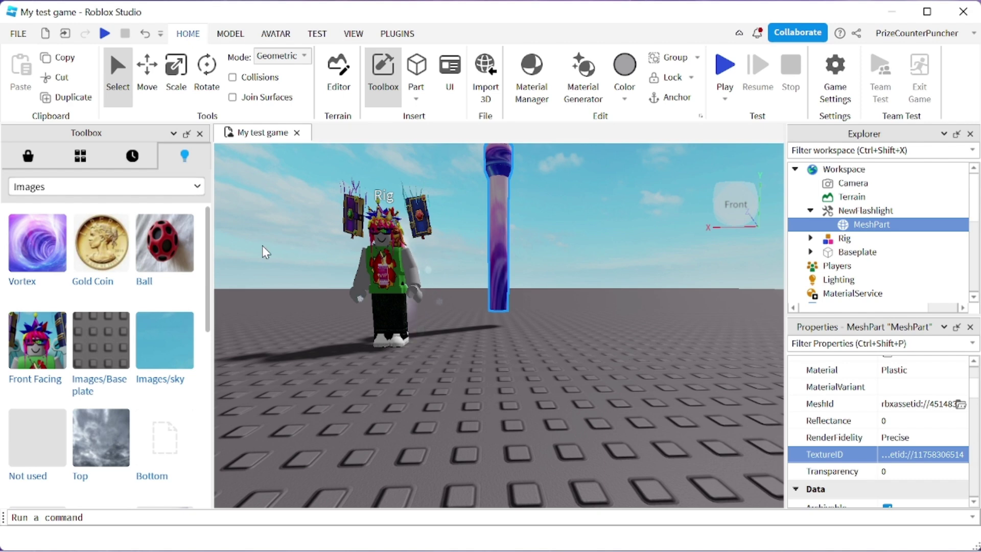
left_click(200, 133)
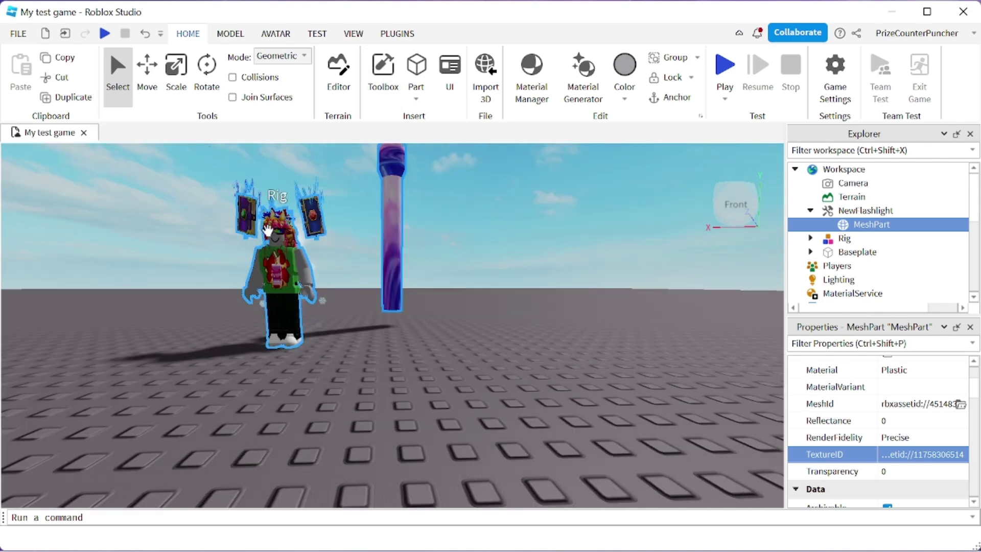
Step: Drag the flashlight toward the camera and scale it down to about a third of its height
left_click_drag(391, 232, 409, 355)
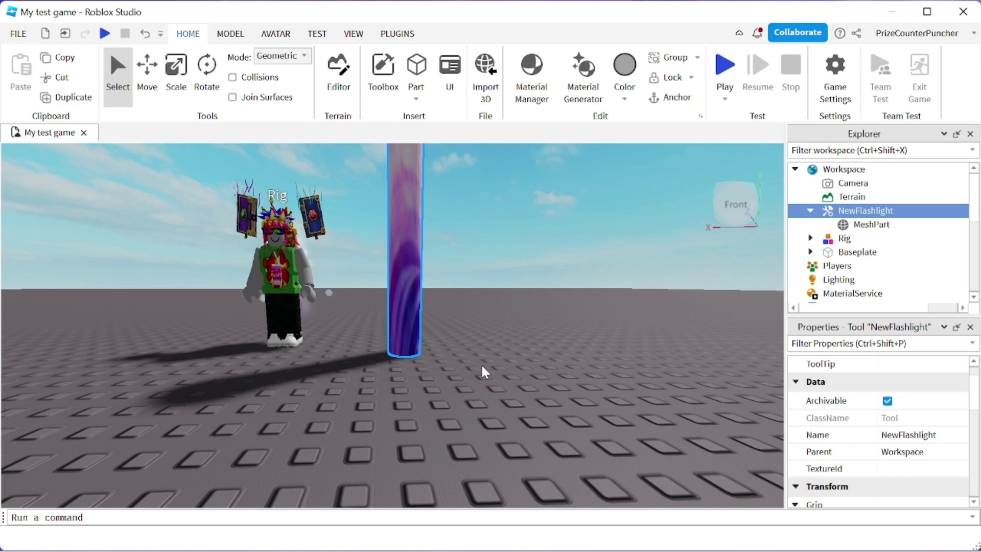
key("s")
key("s")
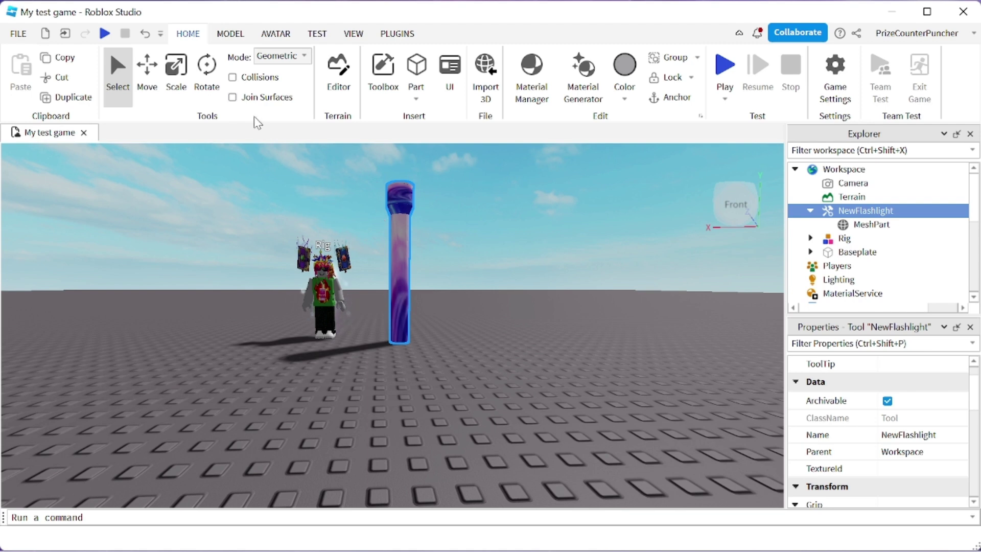
left_click(177, 71)
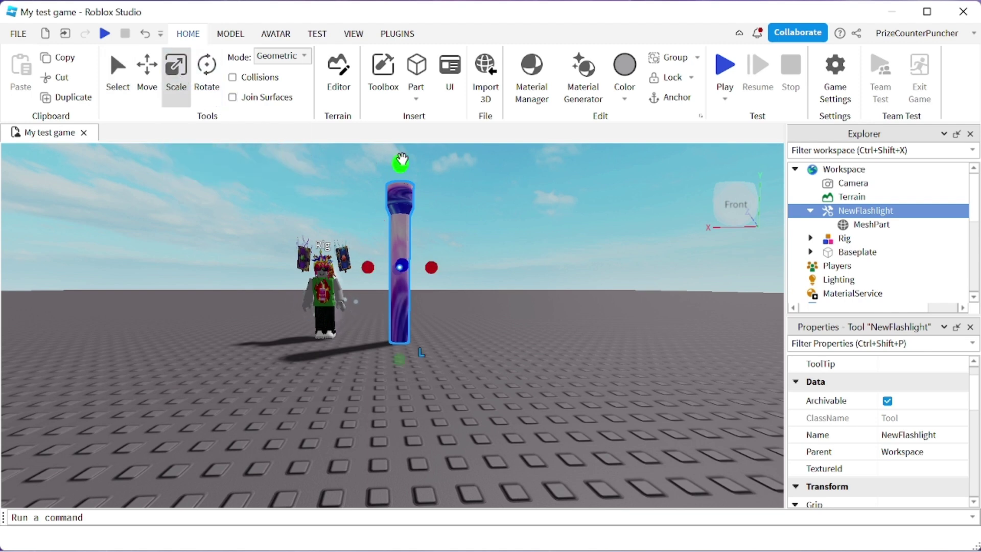
left_click_drag(402, 159, 400, 282)
key("f")
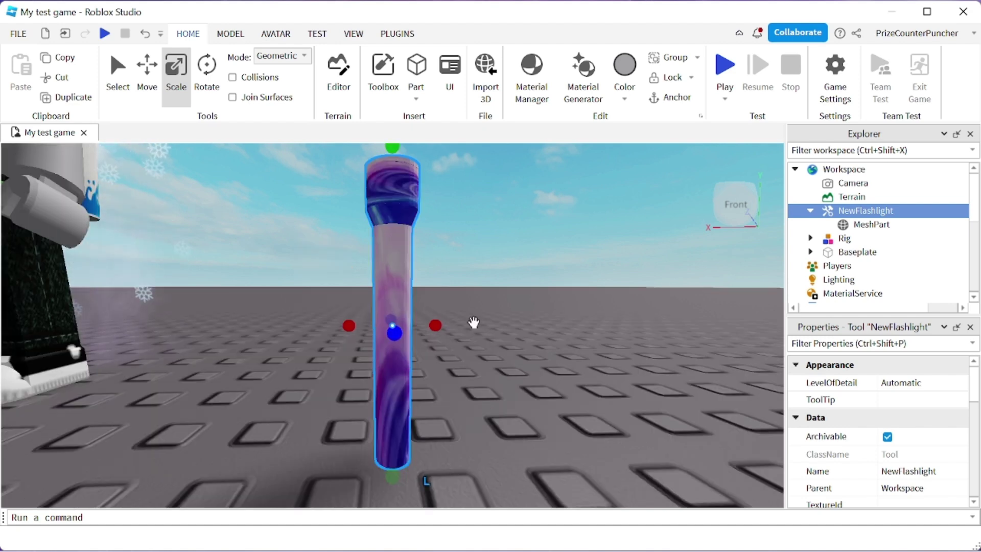
scroll(474, 322, "down", 3)
scroll(473, 321, "down", 5)
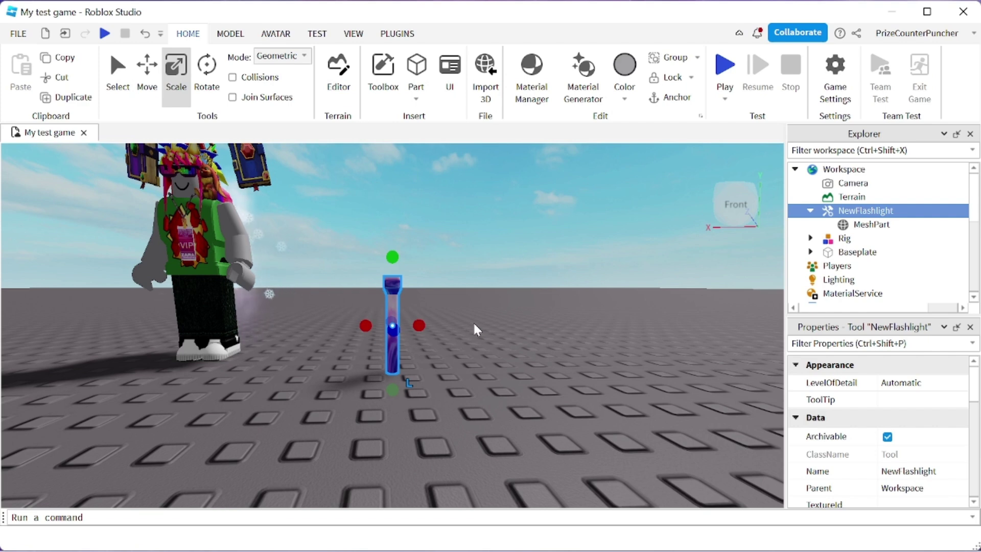
Step: Rotate NewFlashlight 90° so it lies flat, then select its MeshPart
left_click(208, 74)
left_click_drag(425, 272, 465, 298)
left_click(493, 248)
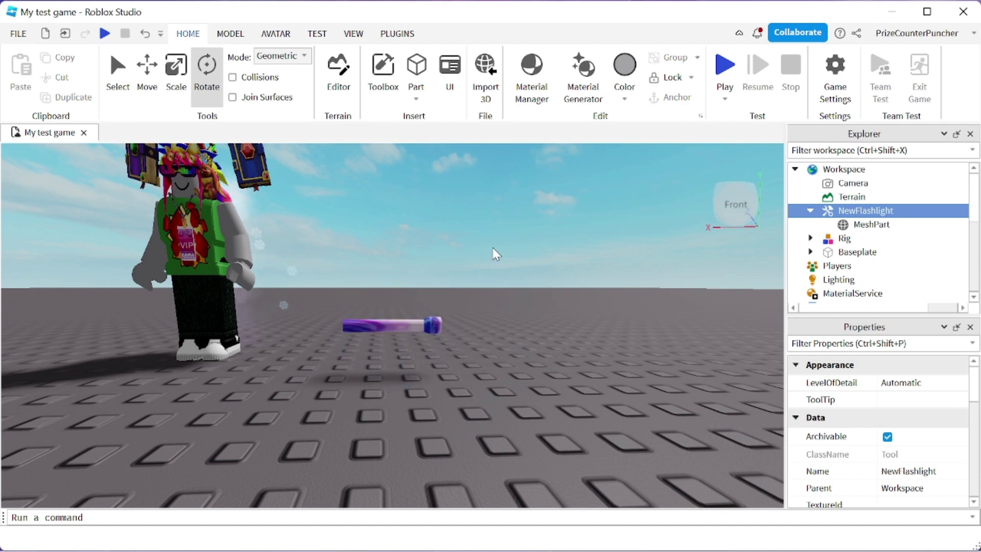
left_click(870, 227)
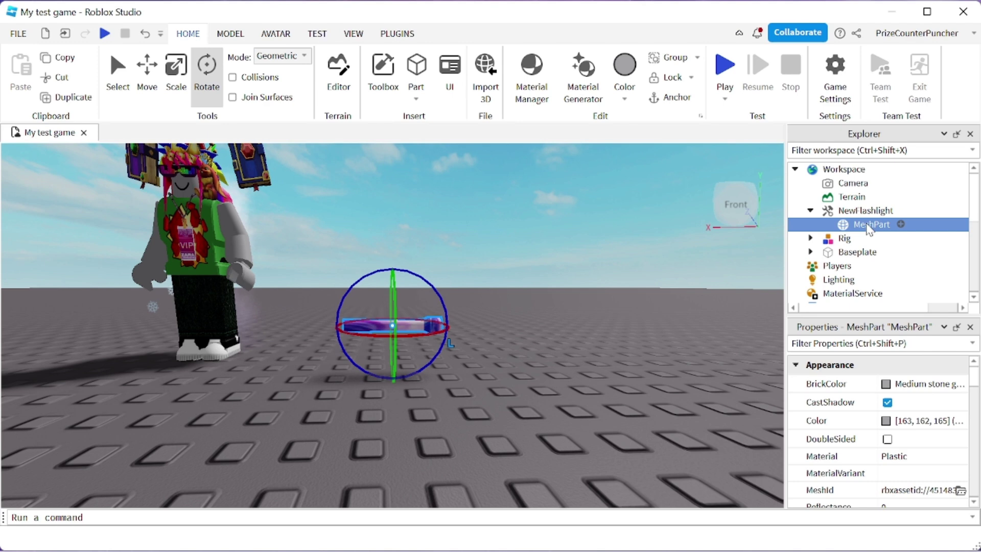
Step: Insert a SpotLight inside the flashlight's MeshPart
left_click(901, 225)
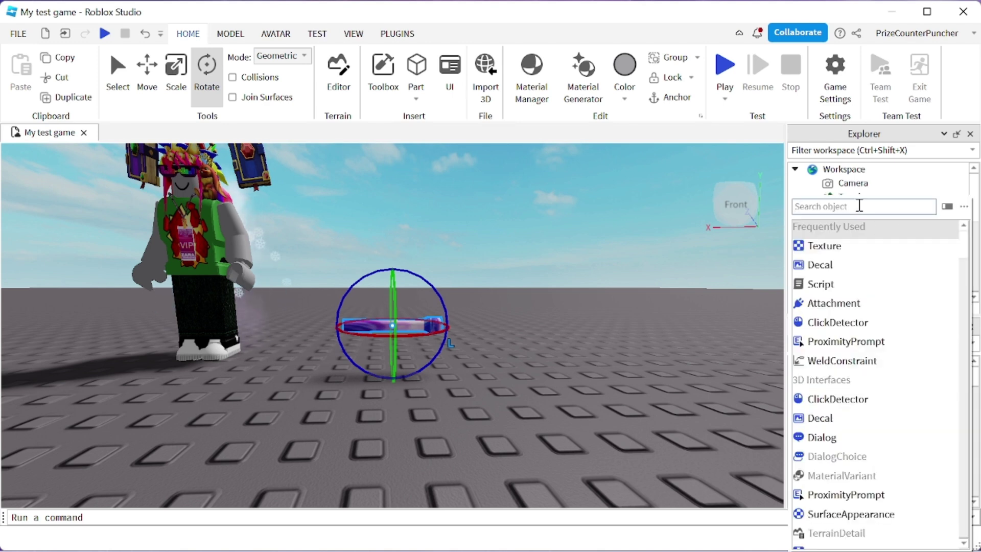
type("spo")
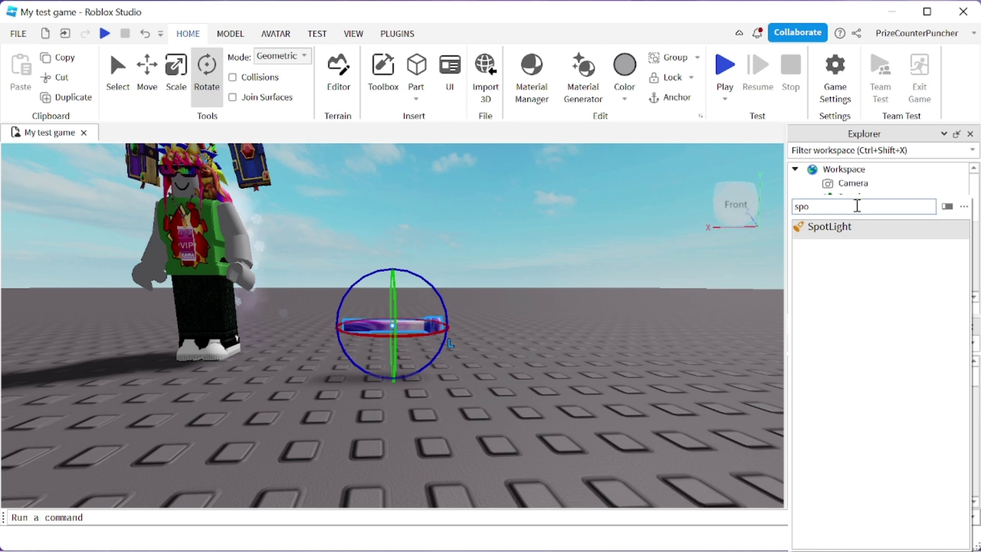
left_click(849, 233)
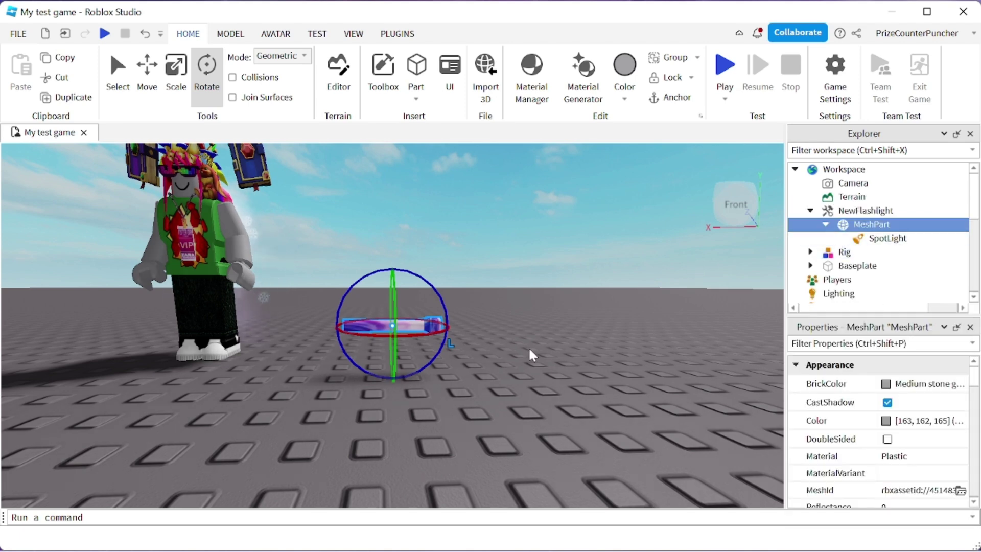
left_click(889, 239)
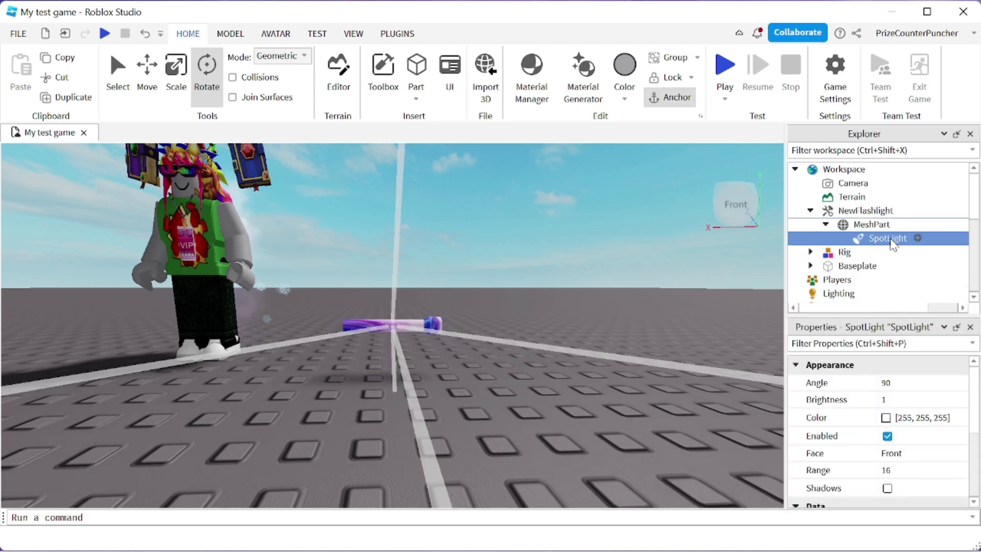
Step: Set the SpotLight's Brightness to 22.32 and its Face to Top
left_click(916, 402)
left_click_drag(931, 401, 952, 408)
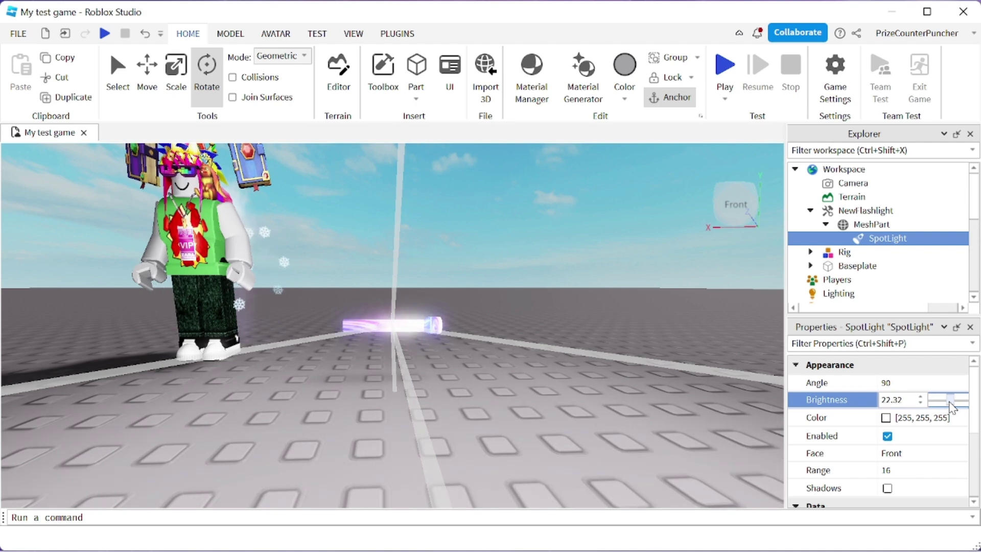
left_click(911, 461)
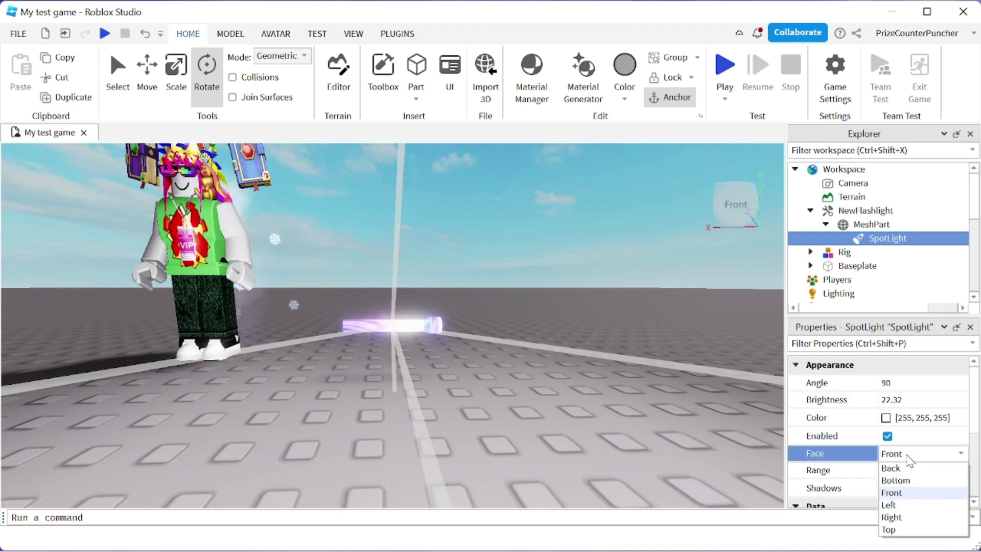
left_click(889, 529)
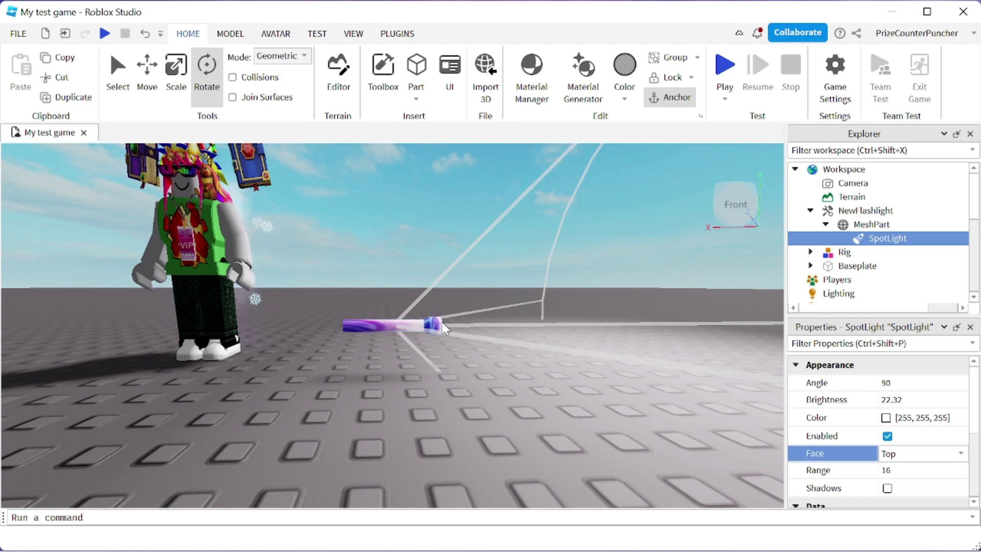
Step: Replace the SpotLight with a SurfaceLight inside the MeshPart
right_click(891, 242)
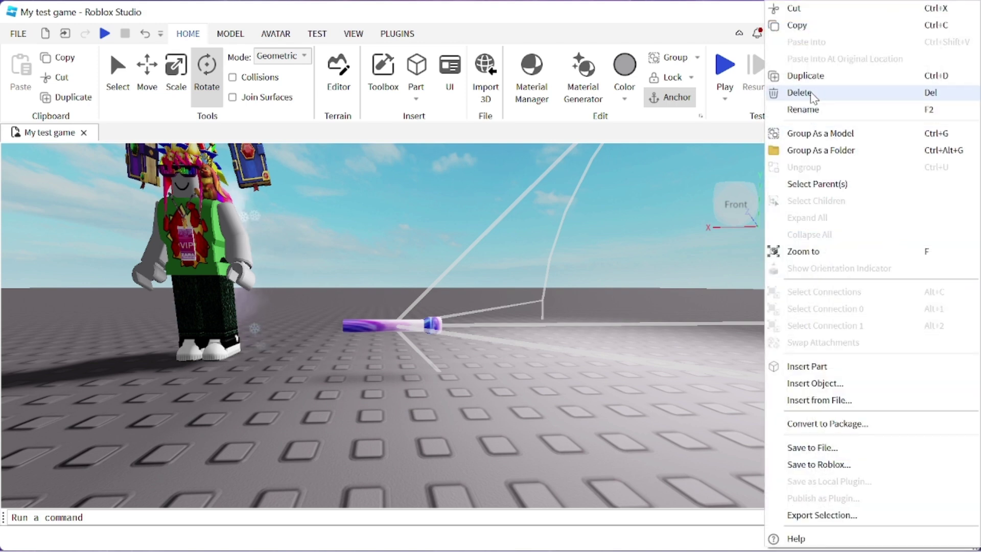
key("Escape")
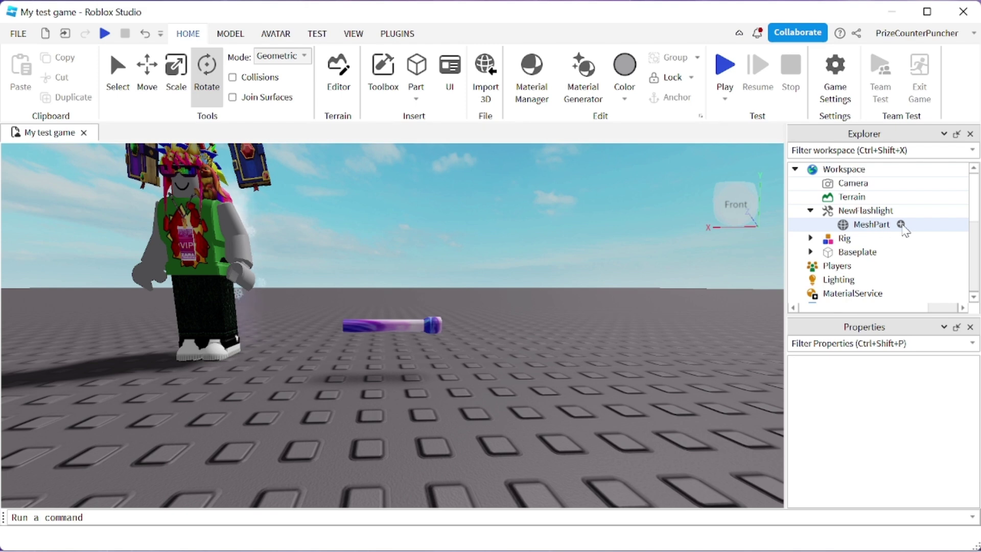
left_click(901, 224)
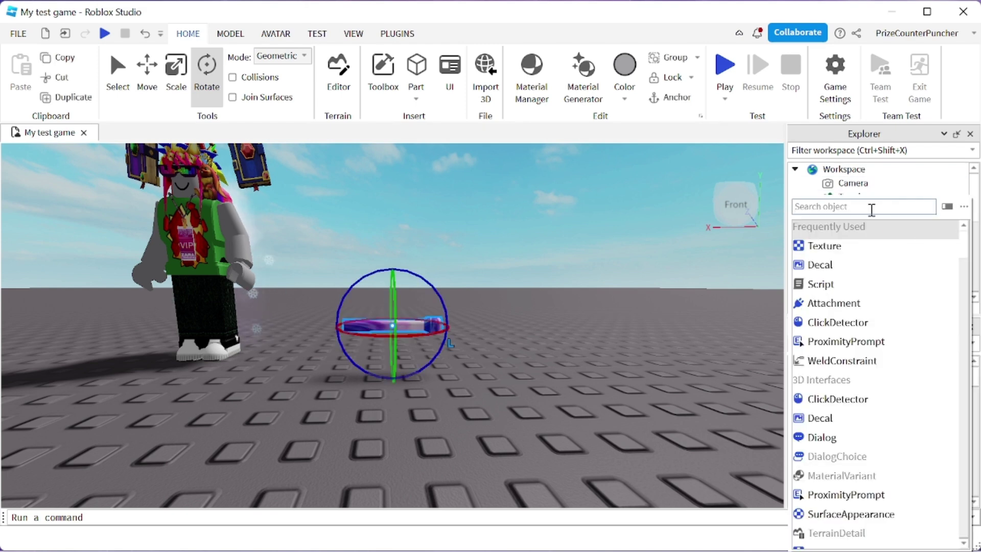
type("sur")
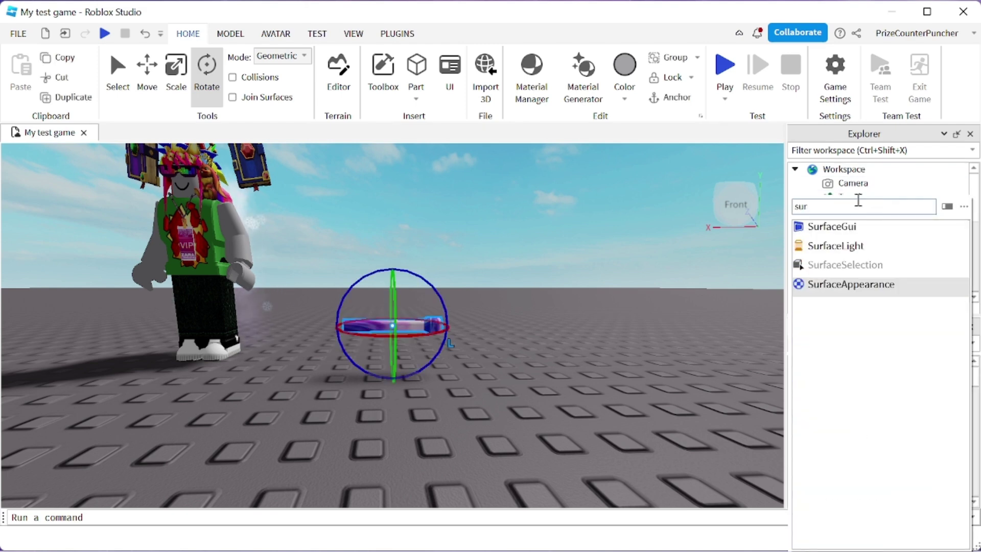
left_click(859, 246)
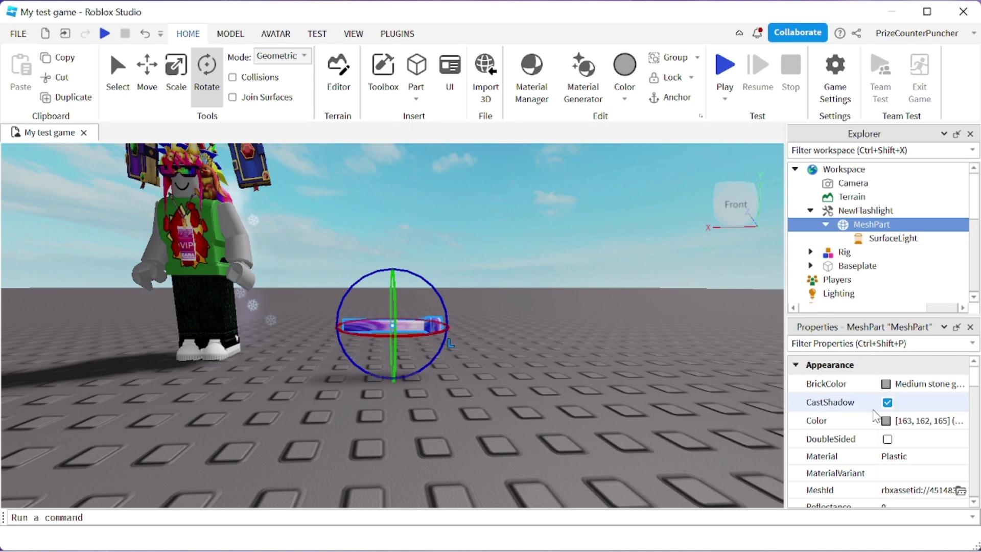
left_click(904, 238)
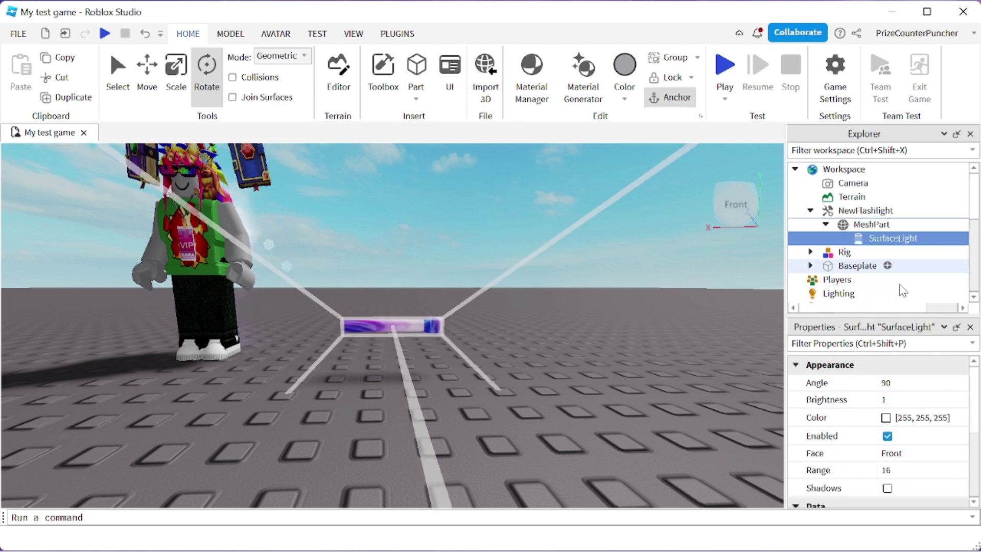
Step: Set the SurfaceLight's Brightness to 25.12 and its Face to Top
left_click(909, 404)
mouse_move(935, 404)
left_mouse_down()
mouse_move(965, 405)
mouse_move(953, 402)
left_mouse_up()
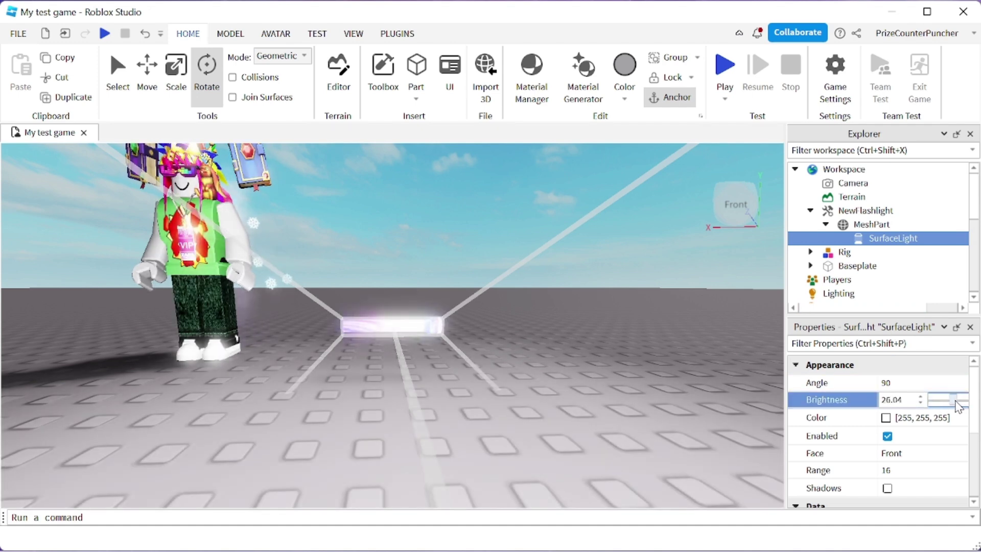
left_click(906, 458)
left_click(905, 454)
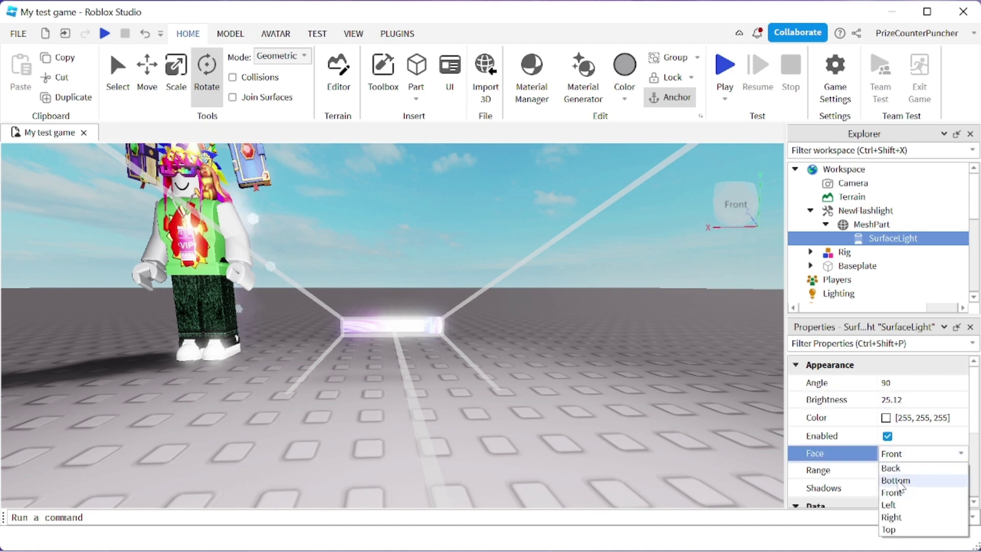
left_click(889, 529)
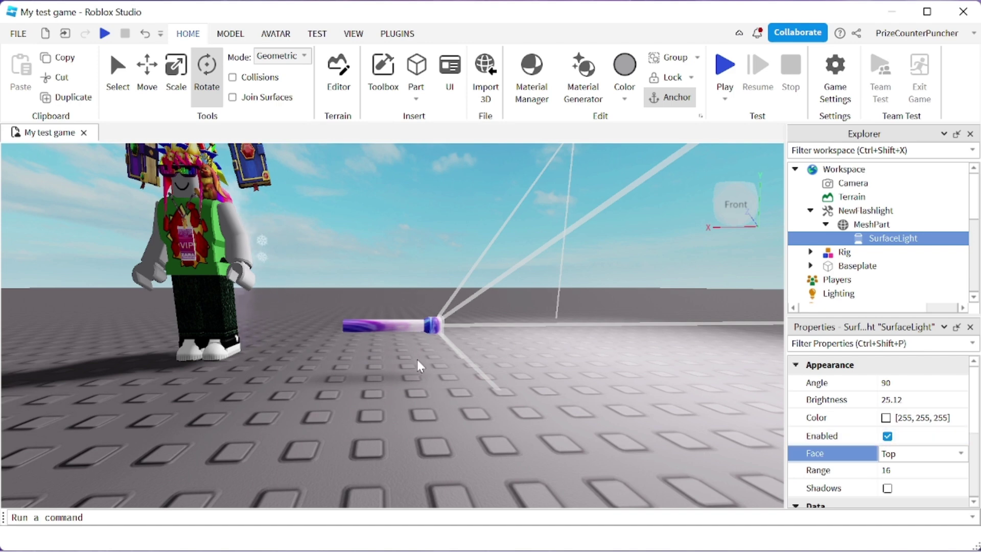
Step: Set the SurfaceLight colour to pale lavender #f7e1ff
left_click(887, 418)
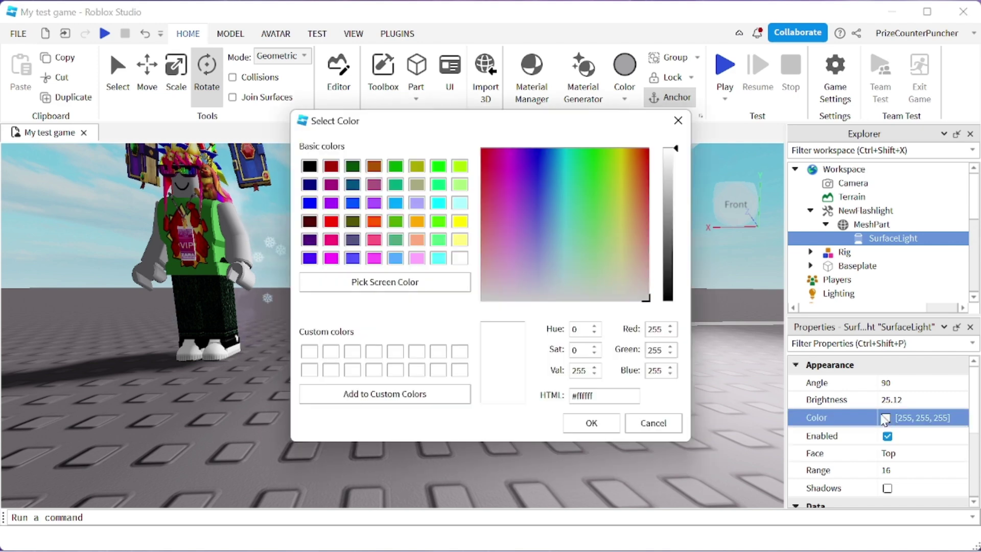
left_click(516, 283)
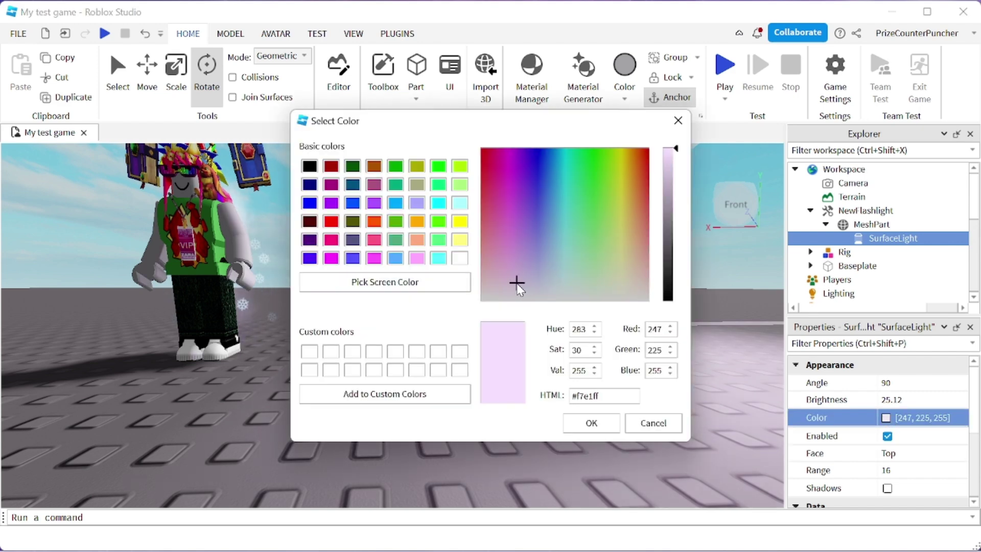
left_click(591, 424)
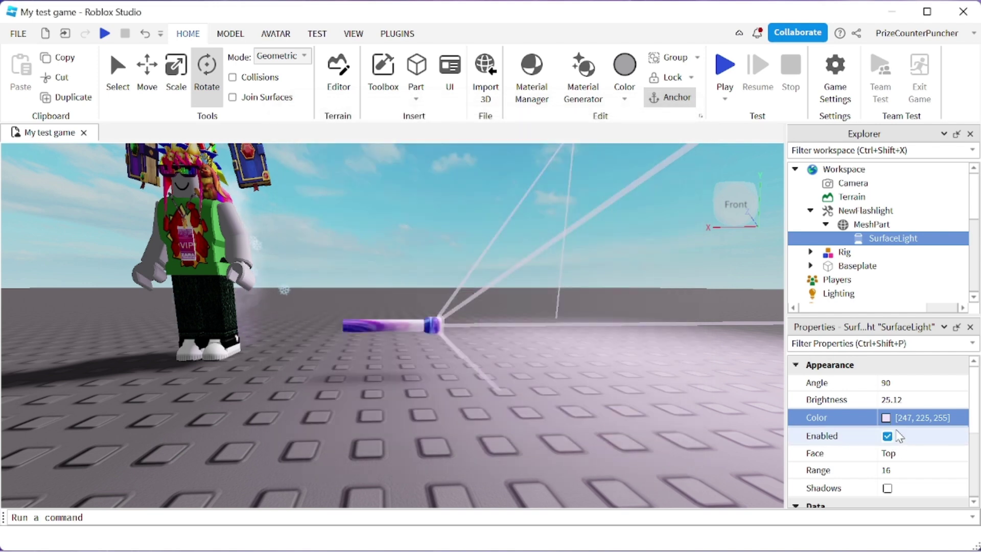
Step: Raise the light's Range from 16 to 33 and turn on Shadows
left_click(902, 469)
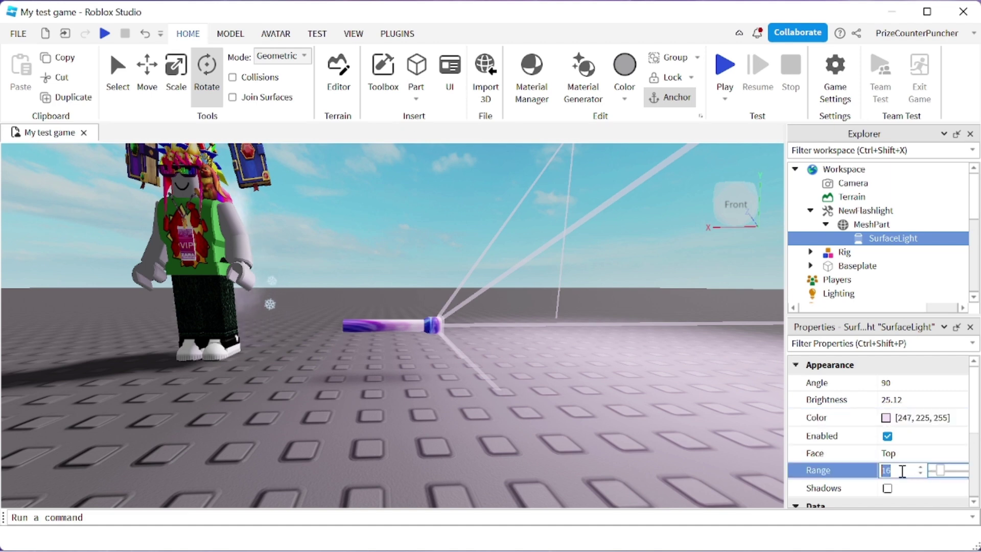
left_click_drag(944, 477, 951, 477)
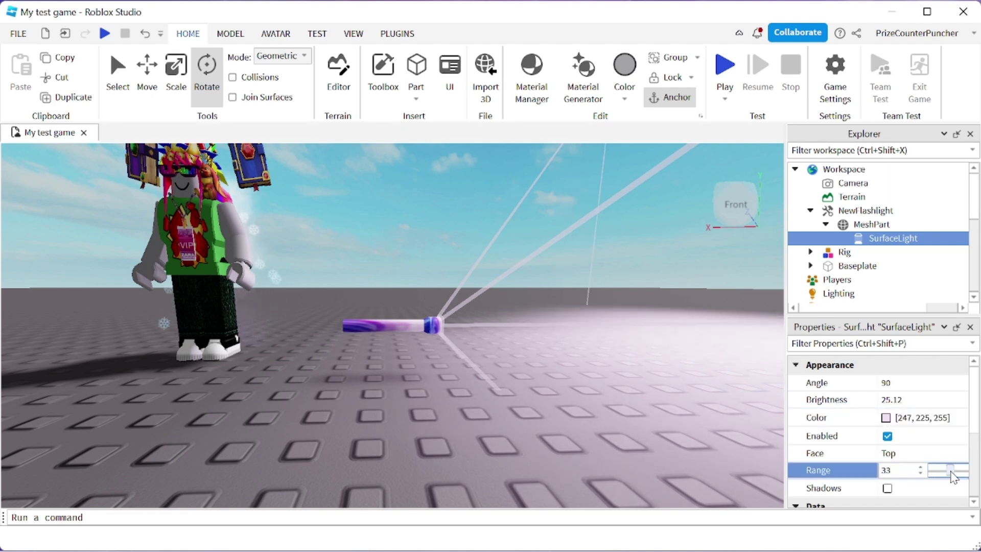
left_click(888, 488)
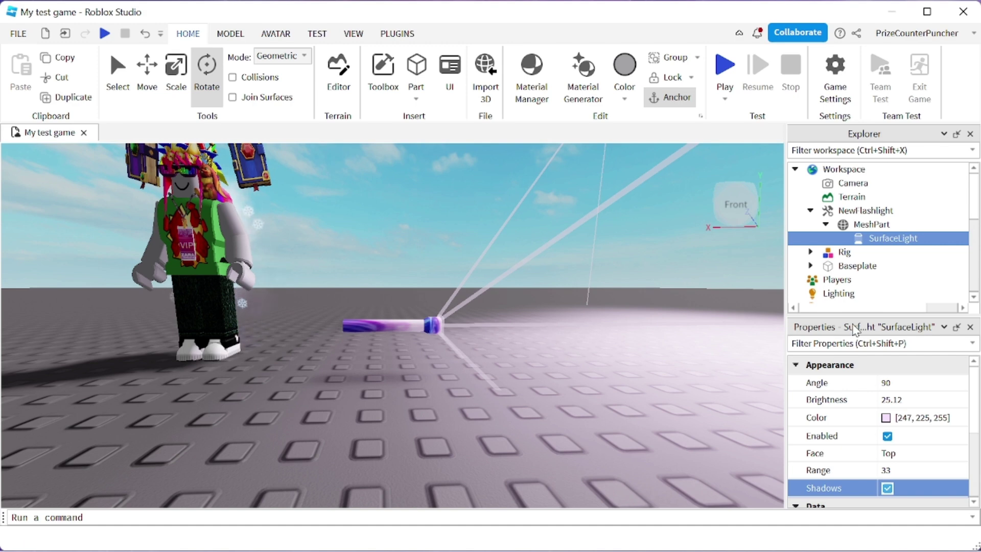
Step: Rename the flashlight's MeshPart to 'Handle' and select the NewFlashlight tool
left_click(883, 231)
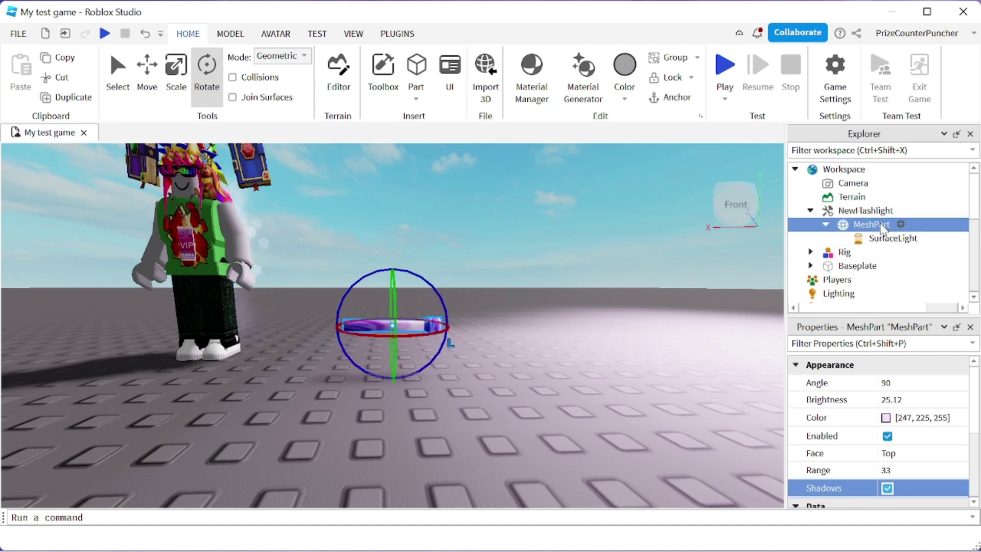
left_click(881, 227)
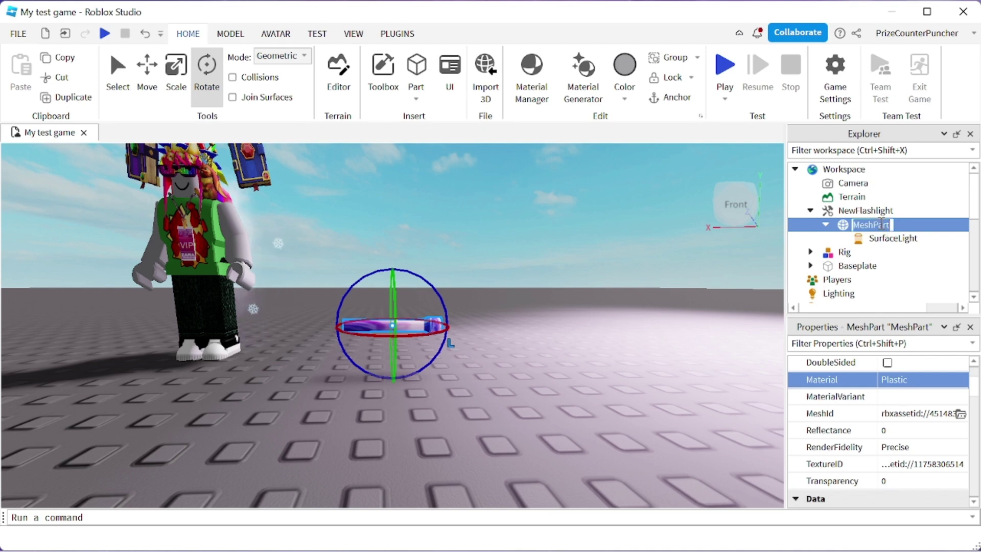
type("Handle")
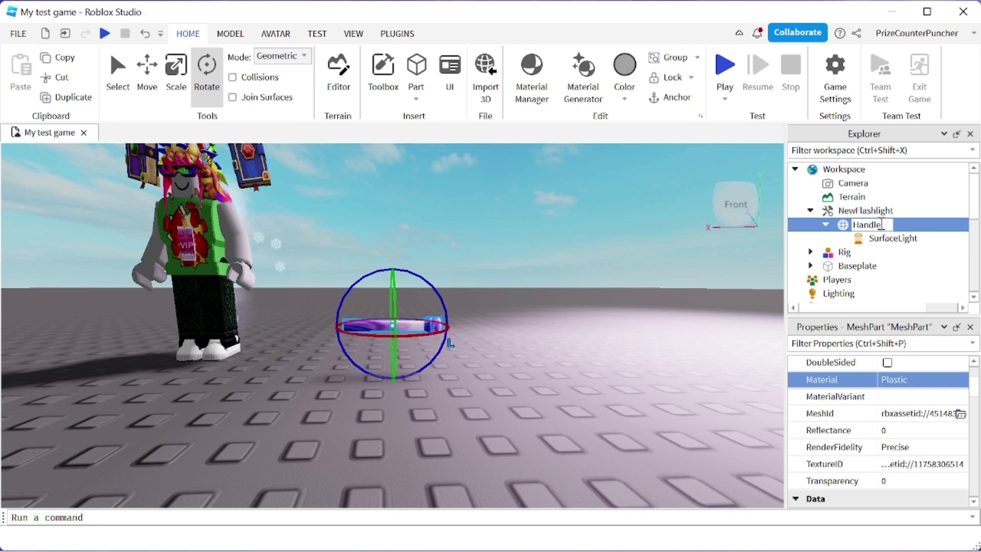
key("Return")
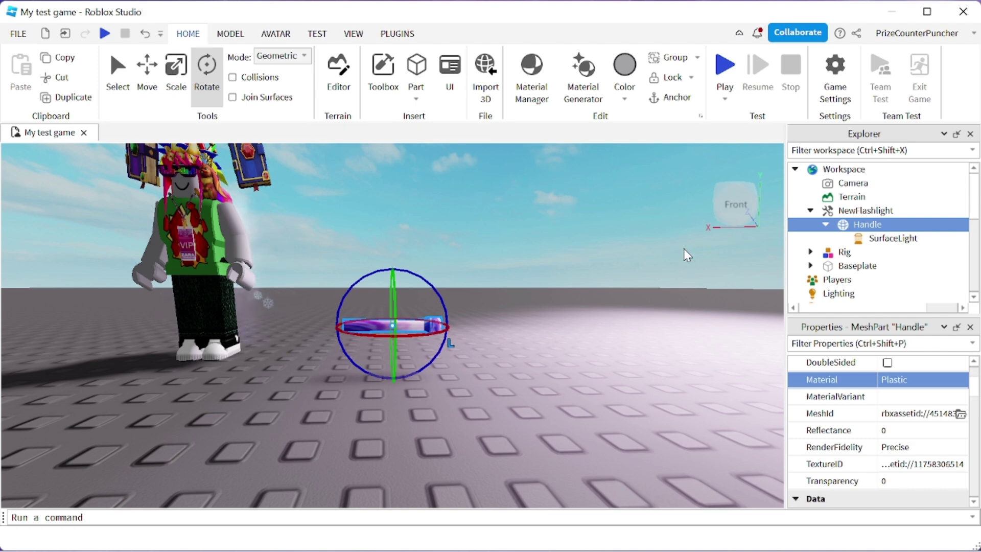
left_click(856, 214)
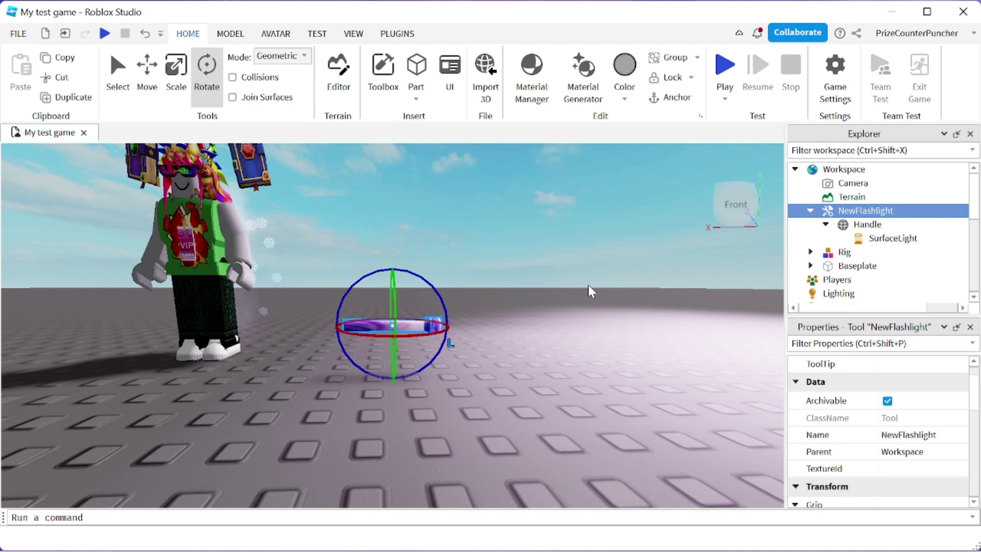
Step: Move NewFlashlight into StarterPack and review the Flashlight, Flashlight MeshPart and Flashlight Model tools
mouse_move(882, 217)
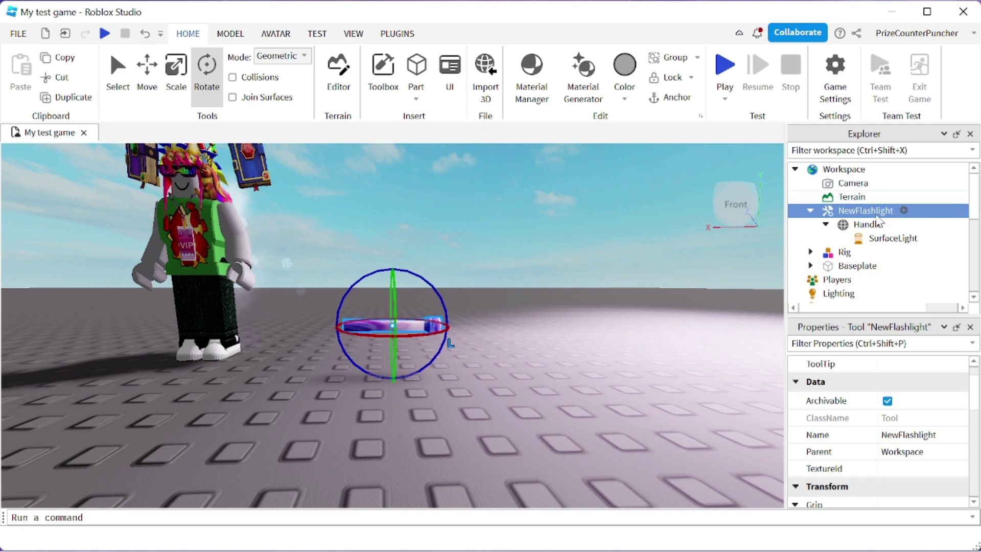
left_click_drag(875, 219, 867, 273)
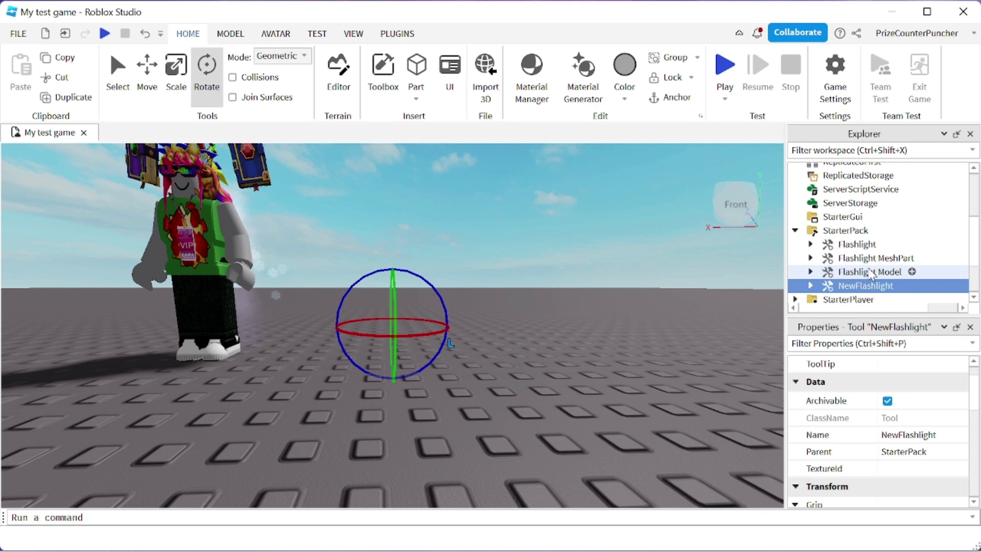
left_click(850, 231)
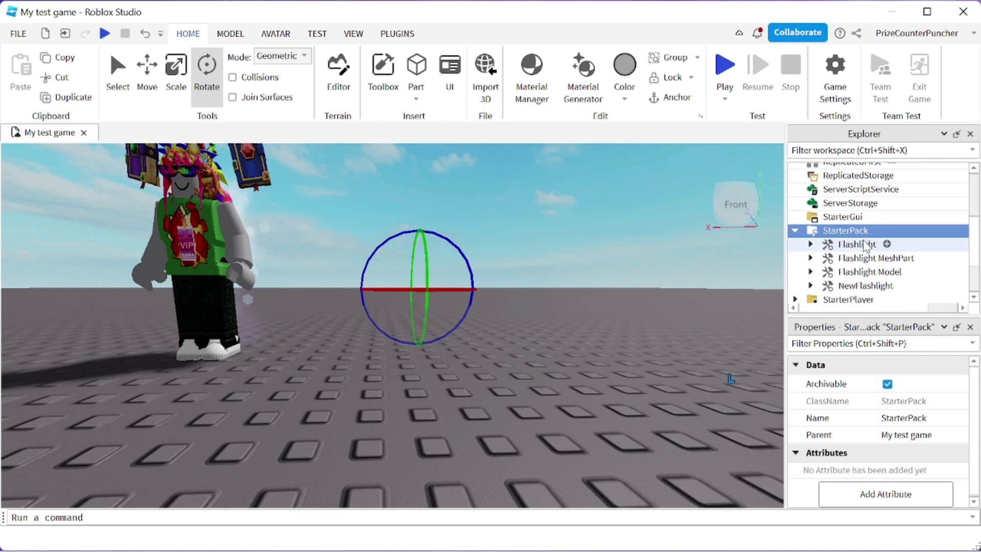
left_click(864, 246)
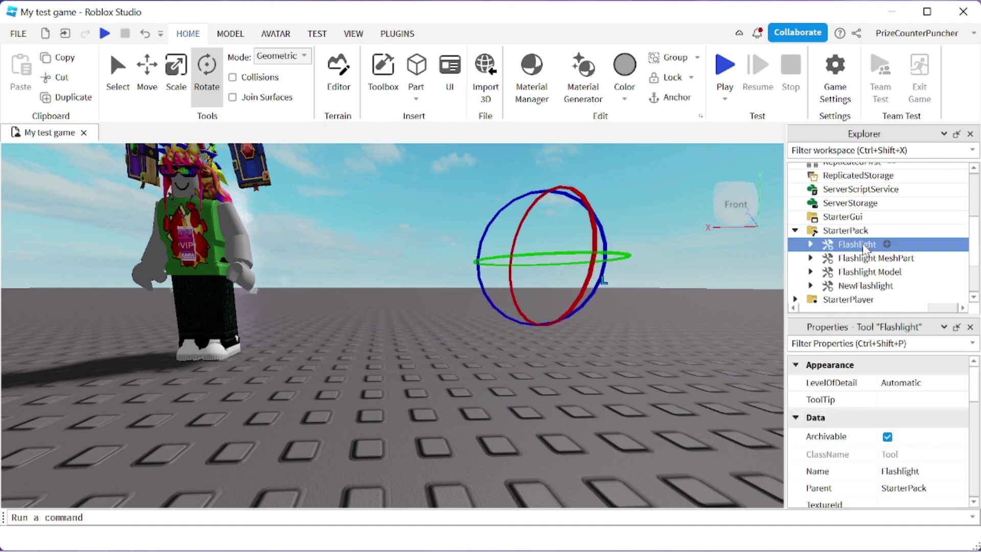
left_click(867, 260)
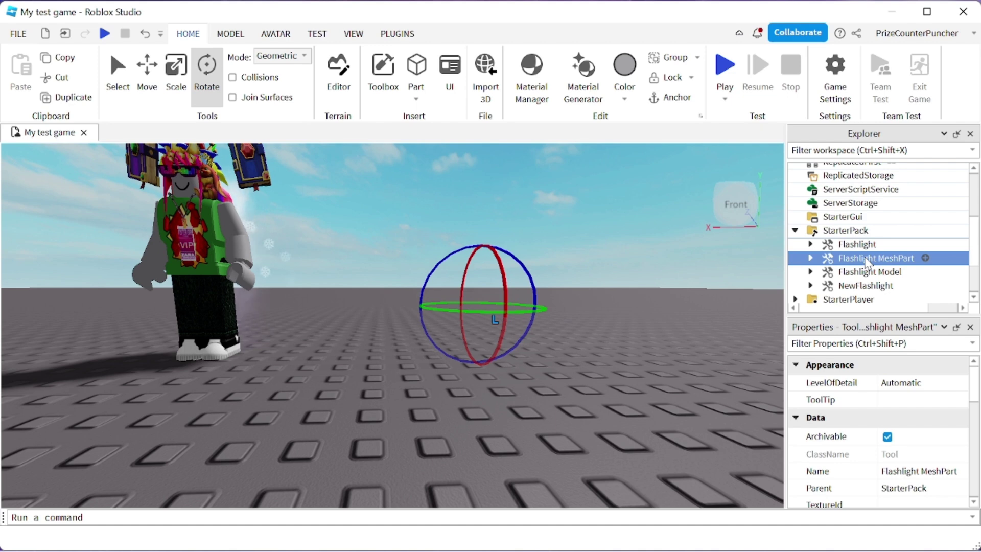
left_click(877, 276)
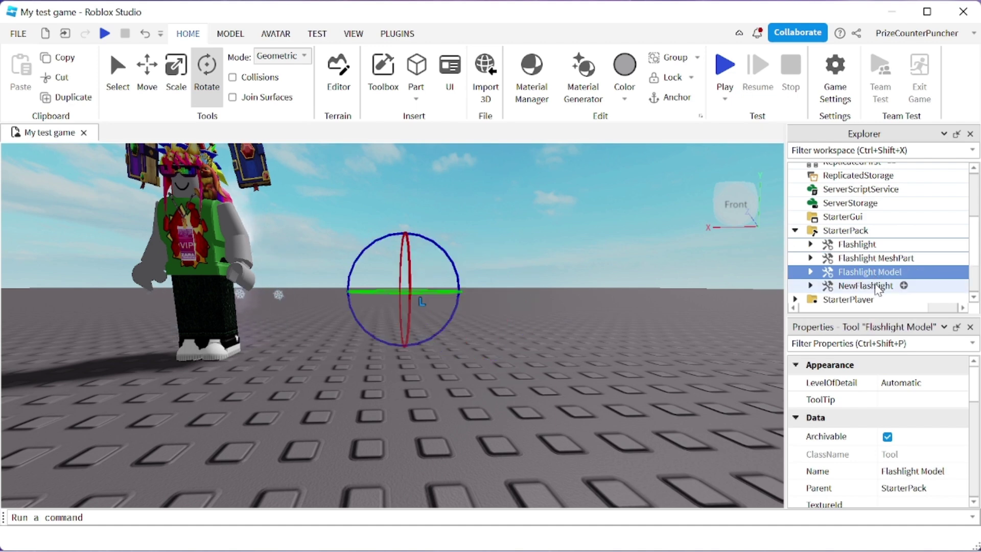
left_click(878, 288)
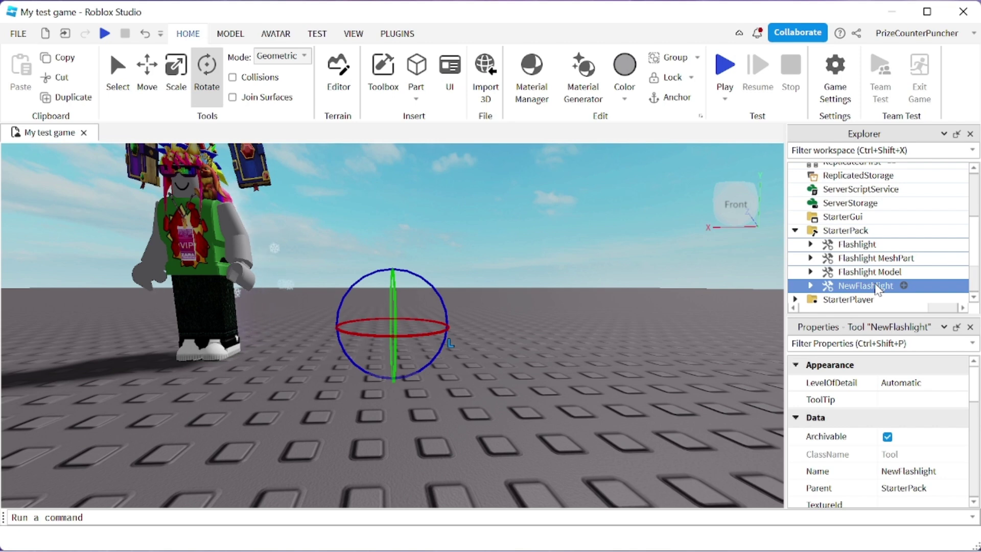
Step: Start a play test and equip NewFlashlight from hotbar slot 4, toggling it with key 4
left_click(725, 65)
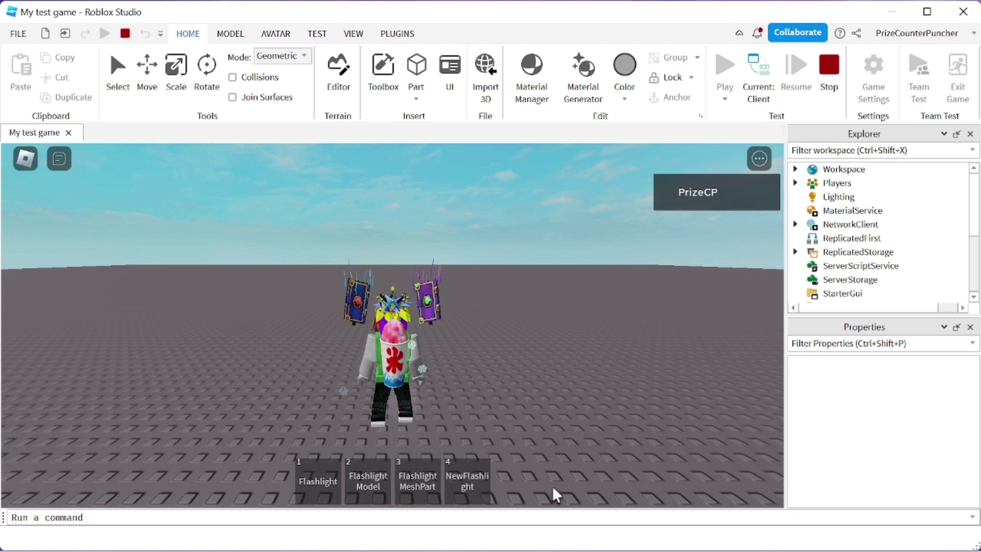
right_click_drag(587, 422, 587, 422)
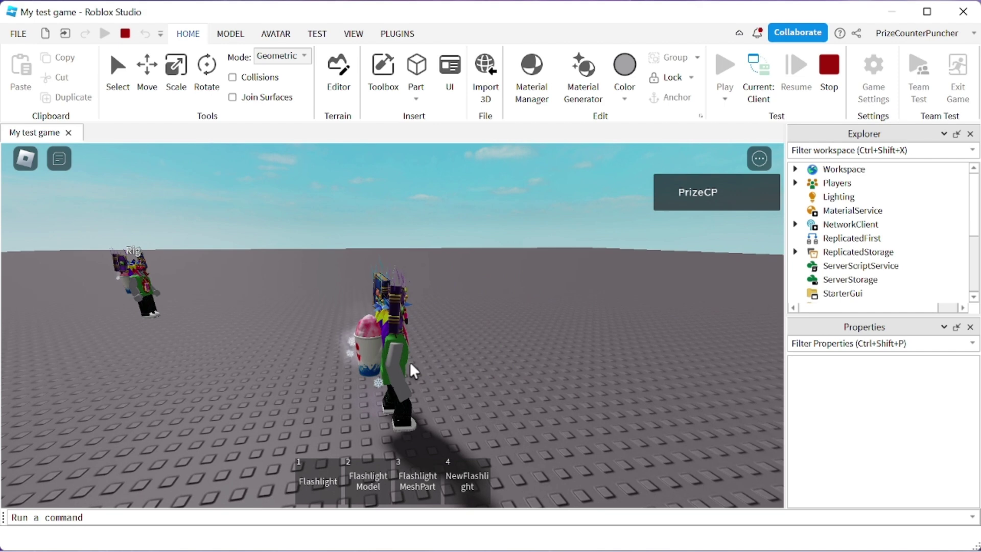
left_click(469, 492)
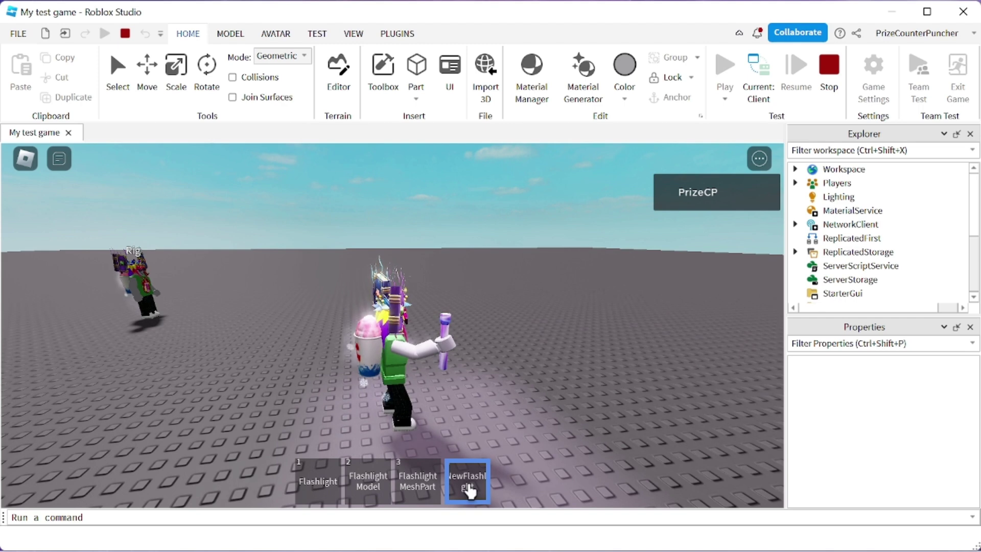
key("4")
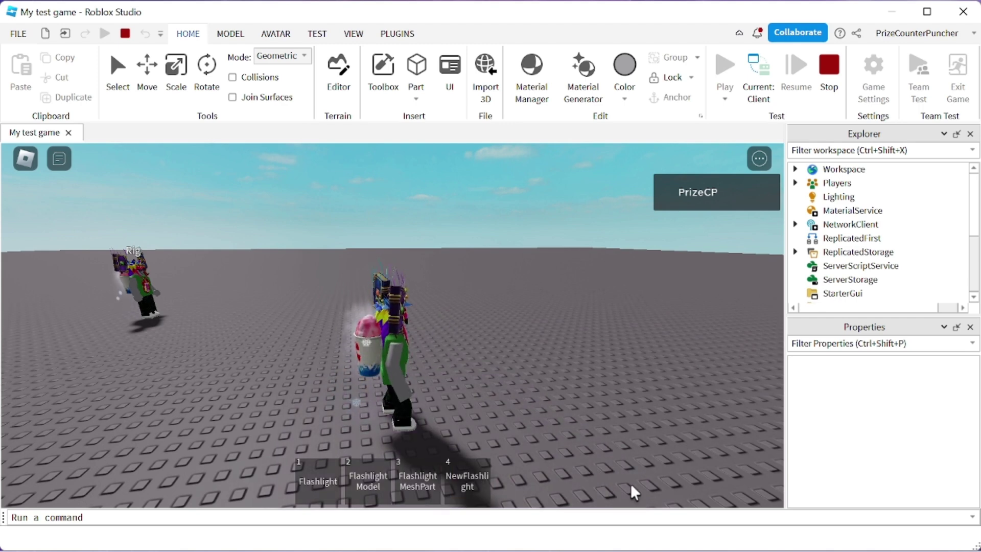
key("4")
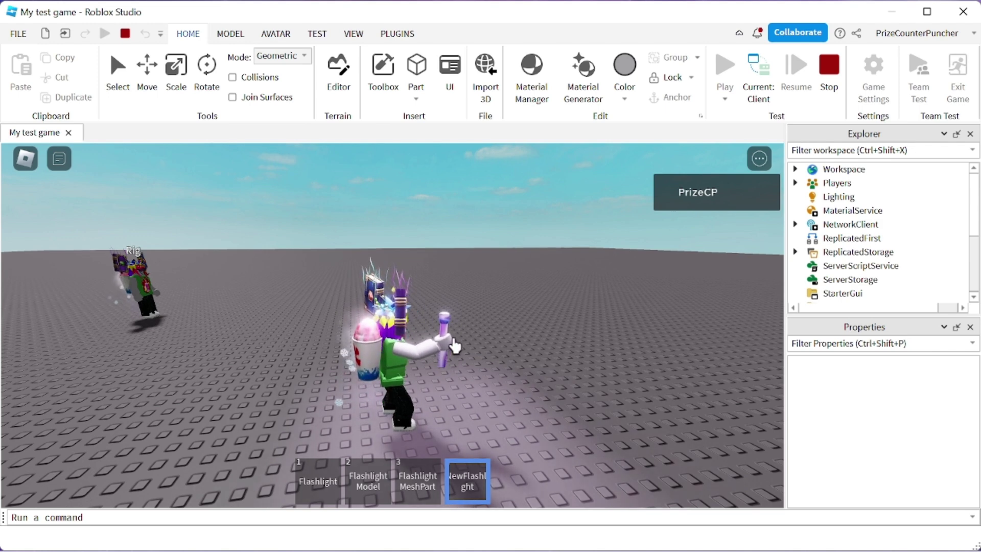
Step: Select the NewFlashlight held by the player's character in Workspace
left_click(796, 169)
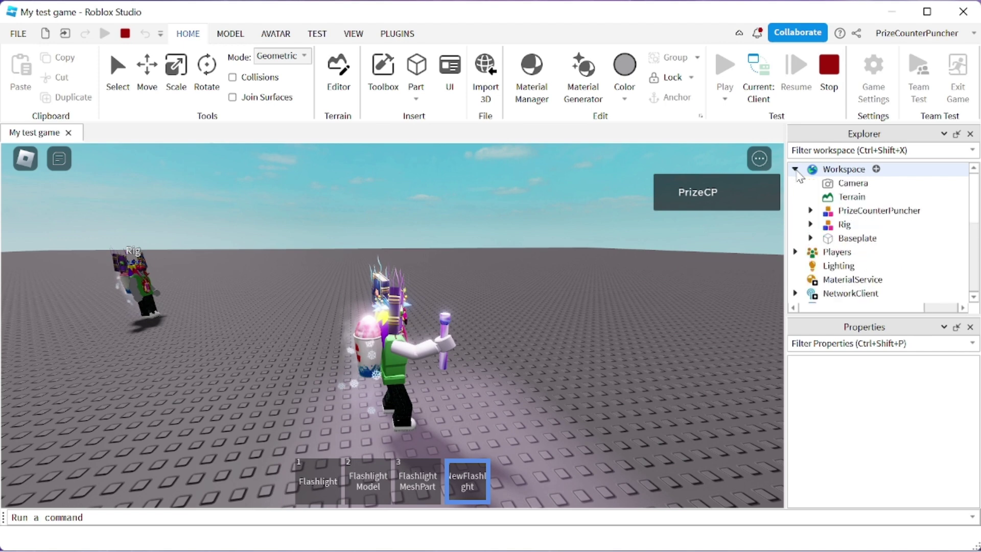
left_click(810, 211)
scroll(891, 258, "down", 1)
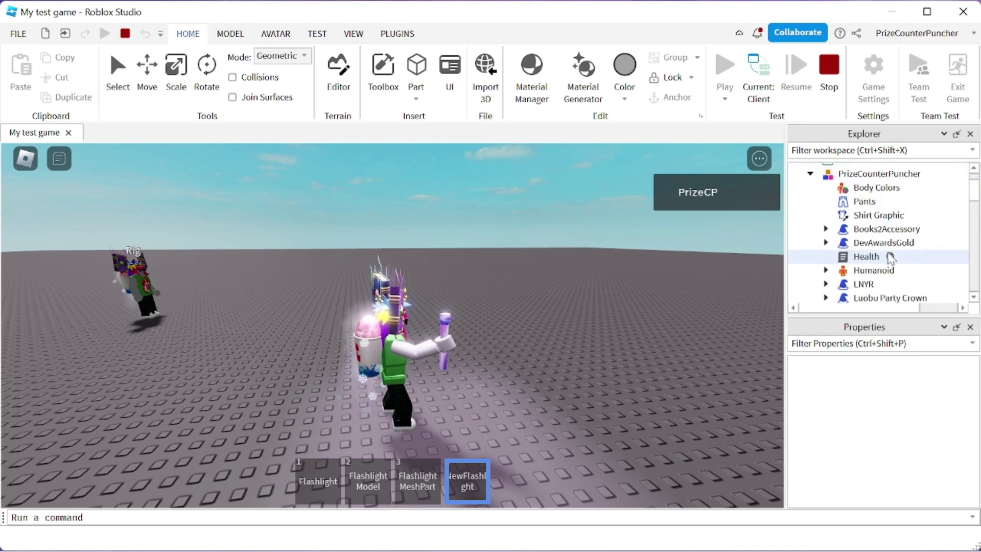
scroll(890, 258, "down", 1)
scroll(891, 260, "down", 2)
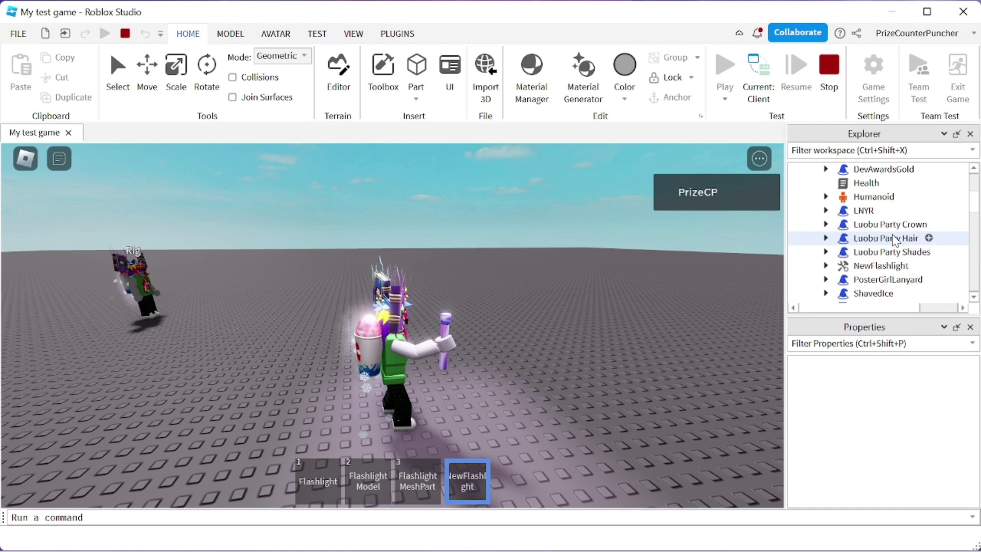
left_click(891, 265)
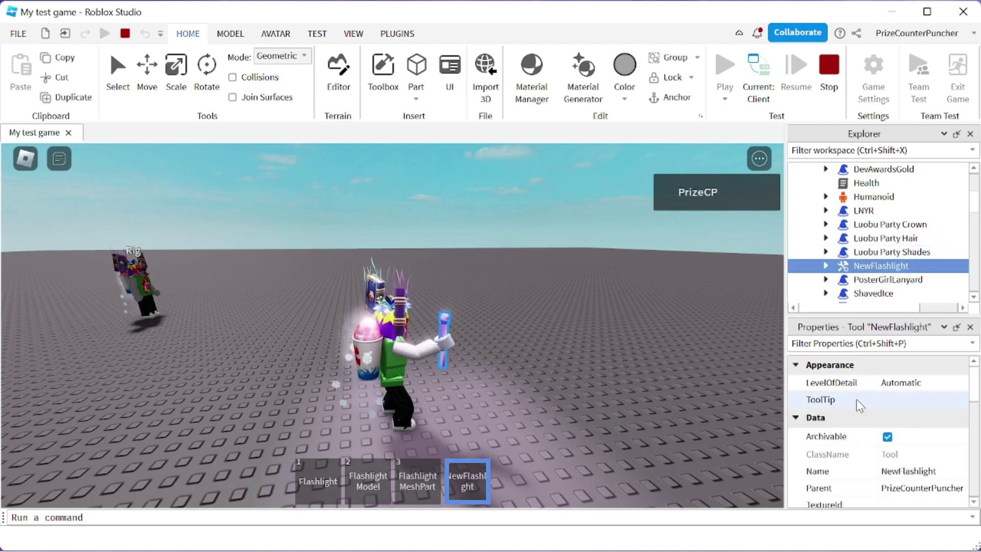
Step: Change the NewFlashlight's Grip Orientation to 90, 0, 0
scroll(857, 400, "down", 1)
scroll(856, 400, "down", 1)
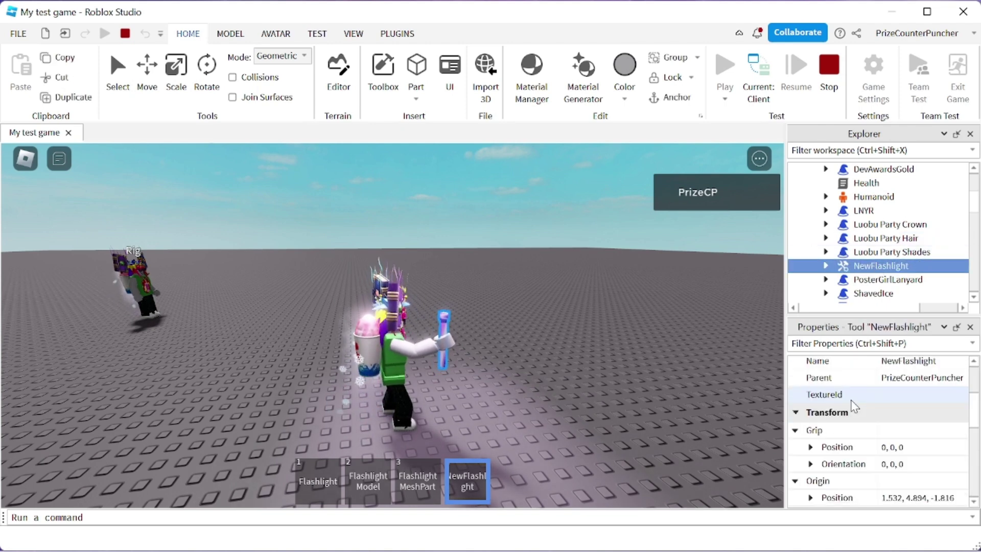
scroll(852, 401, "down", 1)
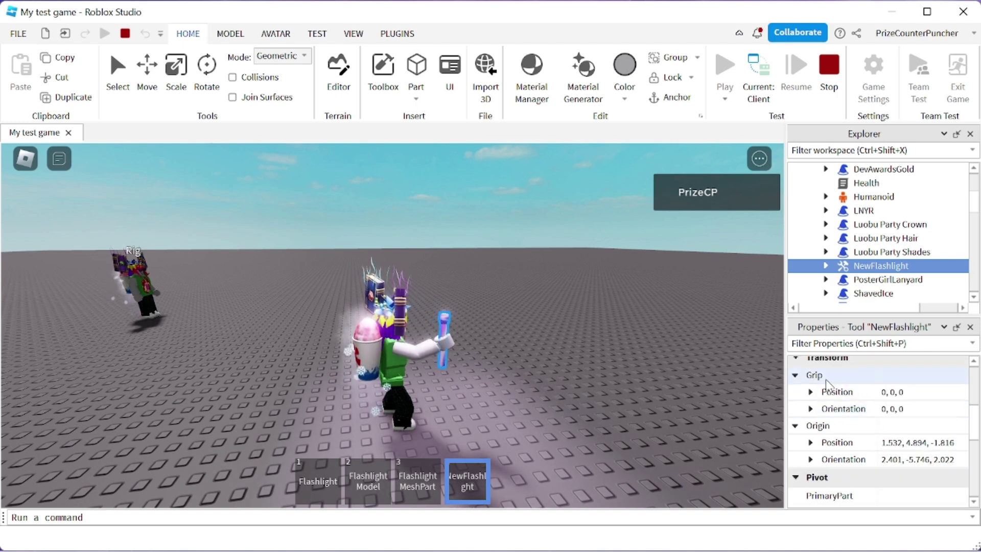
left_click(882, 409)
left_click(882, 409)
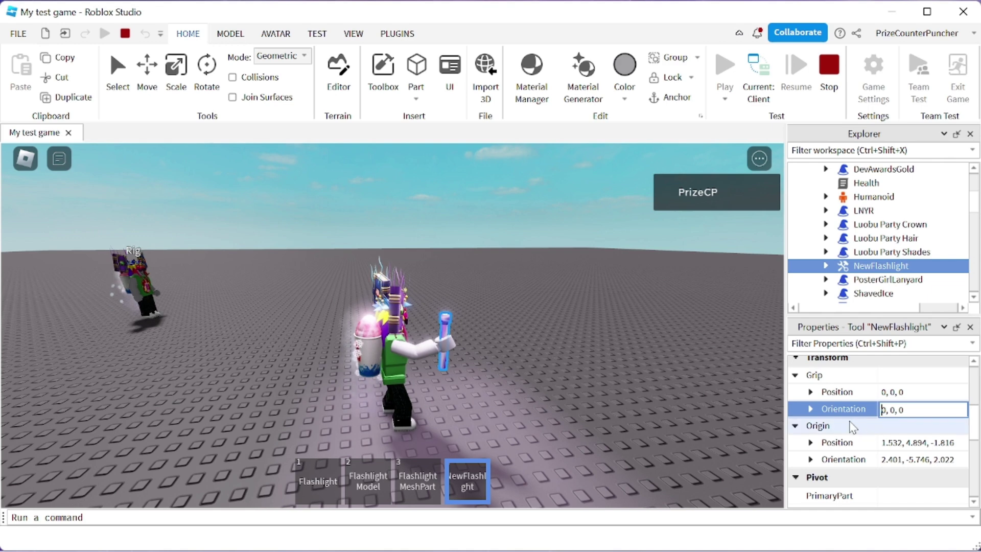
type("9")
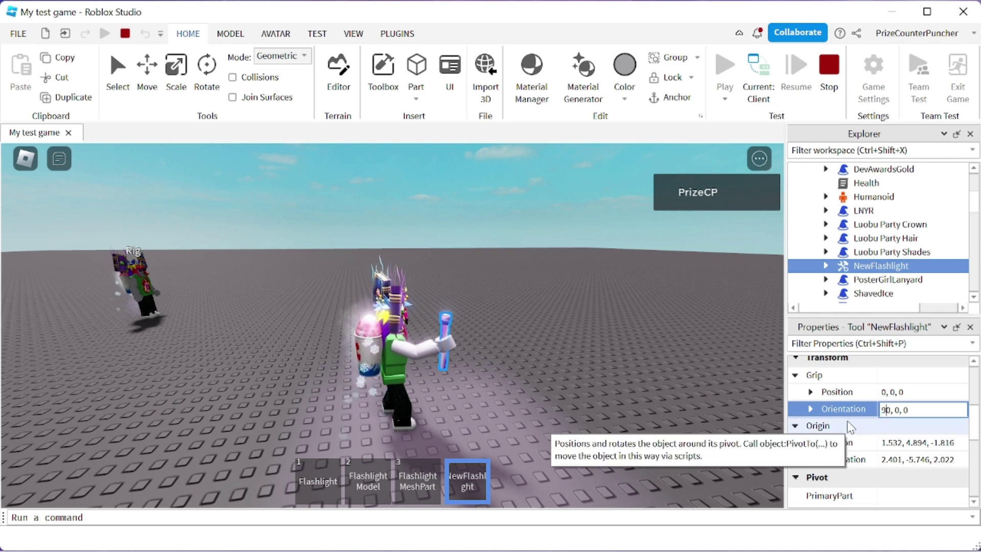
key("Return")
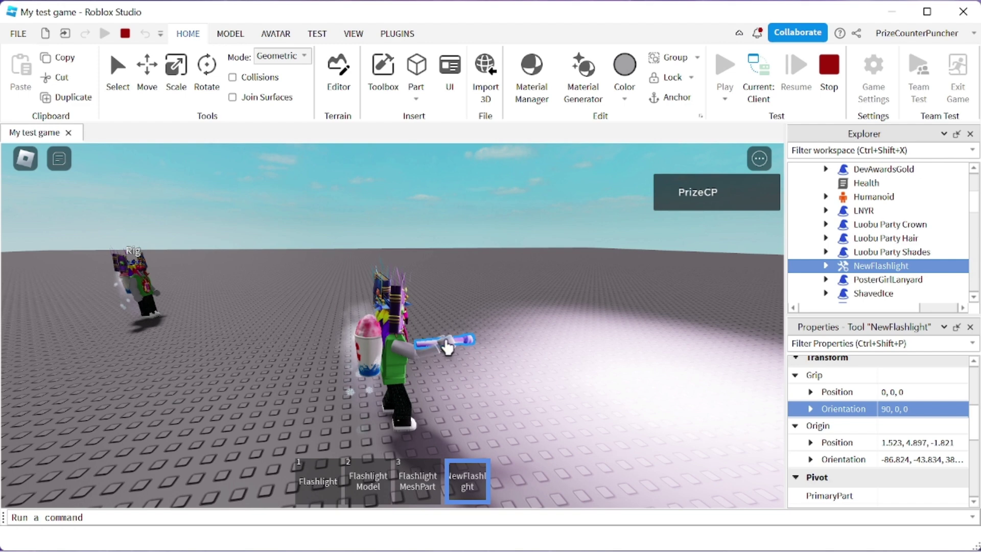
Step: Try Grip Position values 0, 1, 0 and then 0, -1, 0
left_click(893, 392)
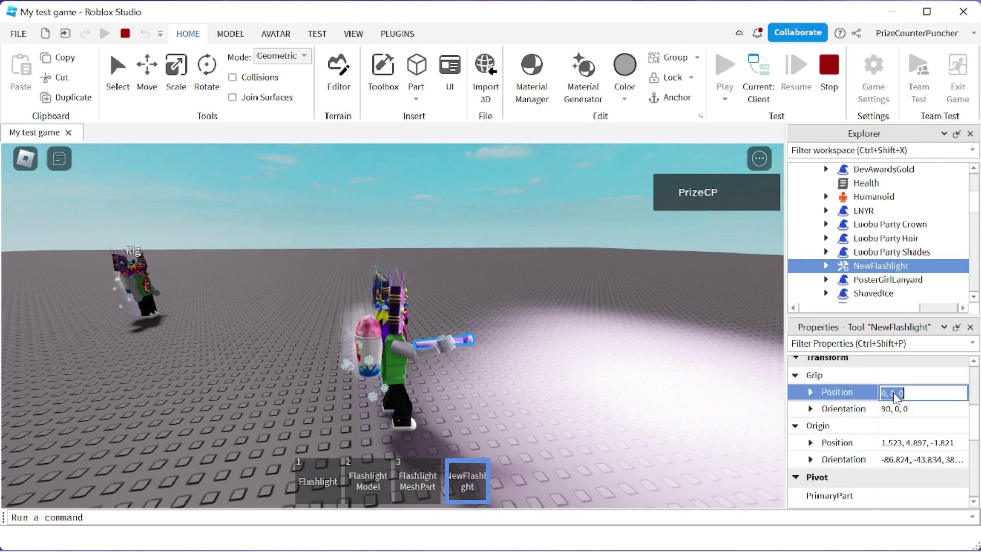
left_click(914, 392)
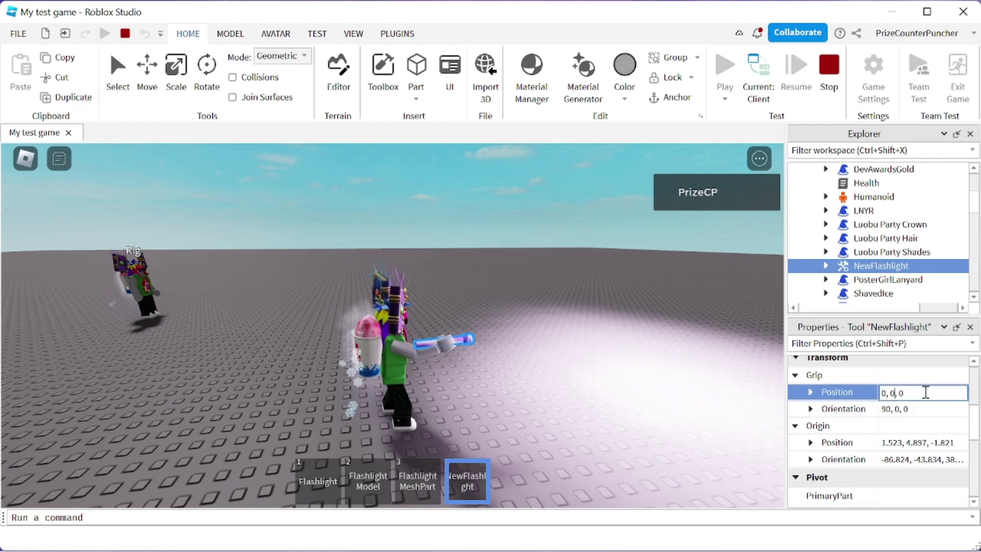
key("Left")
key("BackSpace")
key("BackSpace")
key("BackSpace")
type("1,")
key("Return")
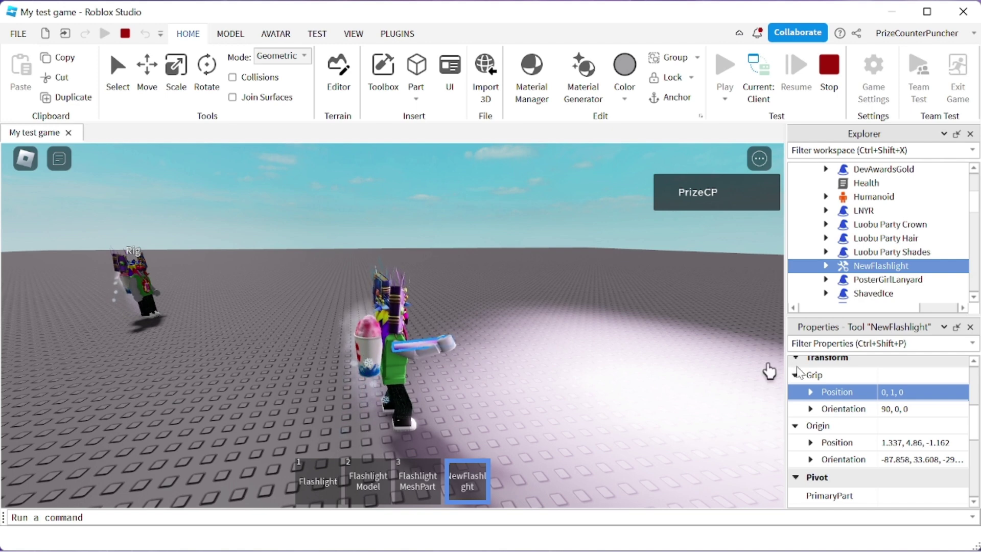
left_click(890, 394)
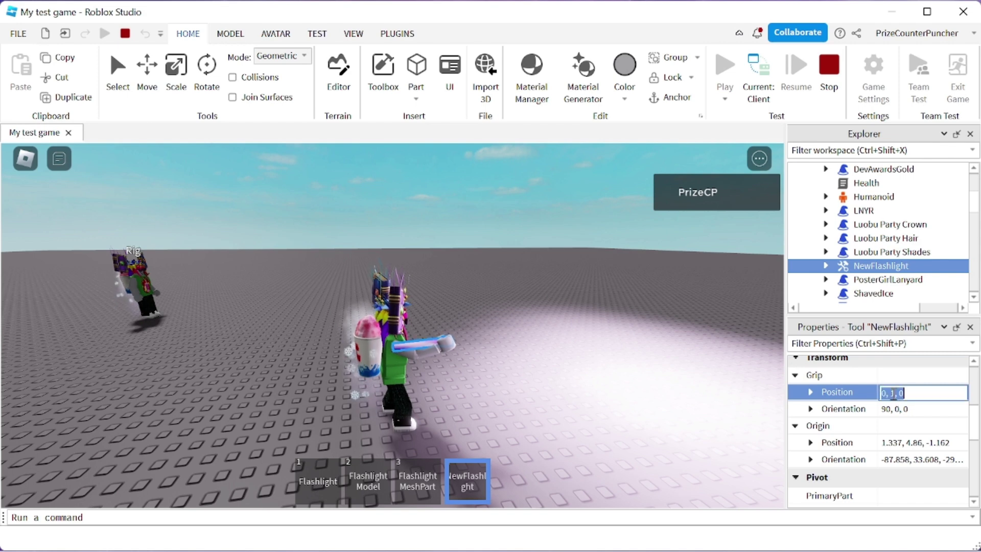
left_click(890, 394)
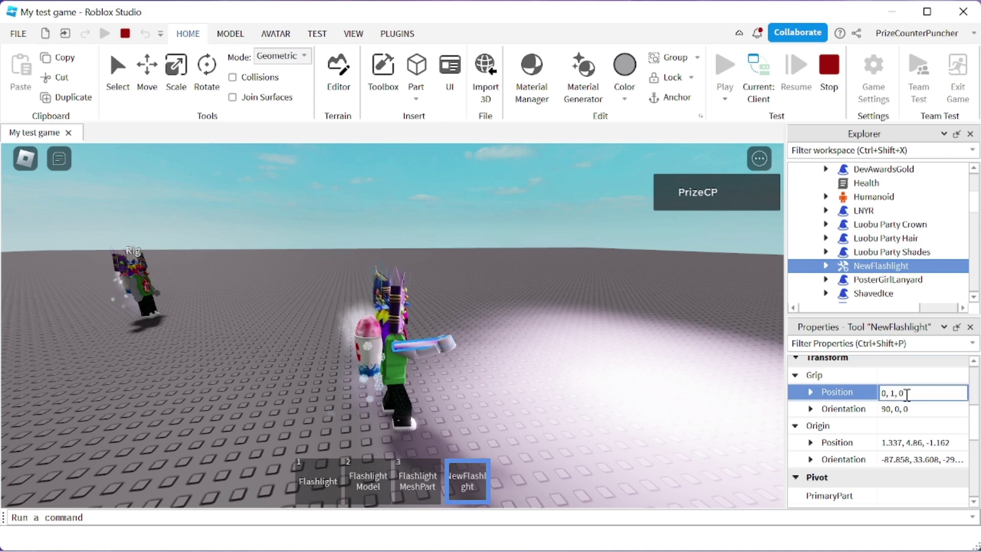
type("-")
key("Return")
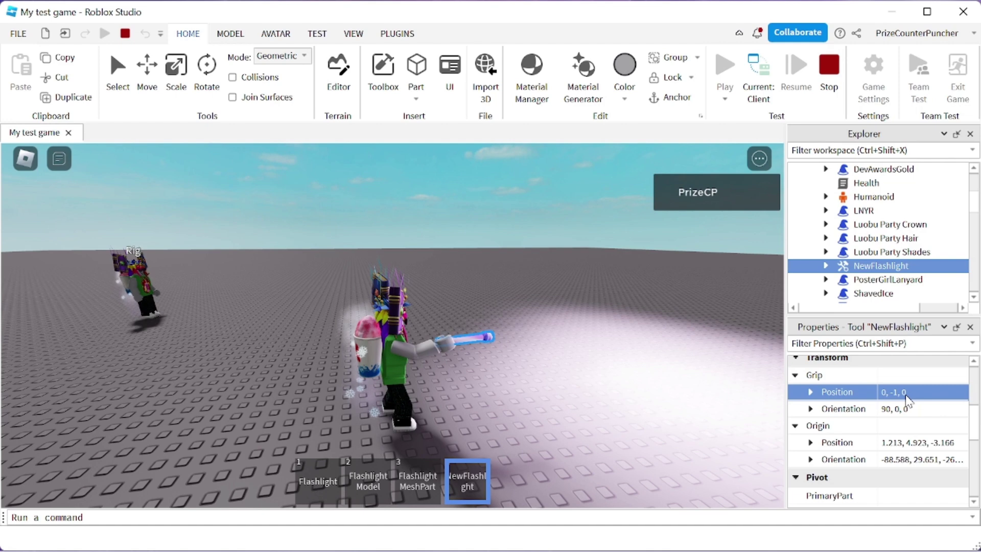
Step: Settle the Grip Position on 0, -0.8, 0
left_click(895, 392)
left_click(899, 392)
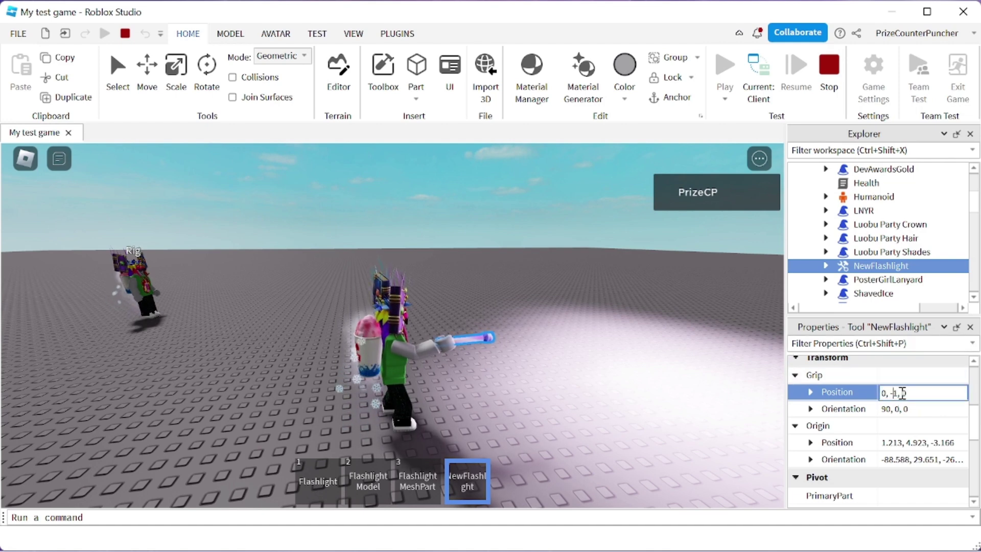
key("BackSpace")
type("1")
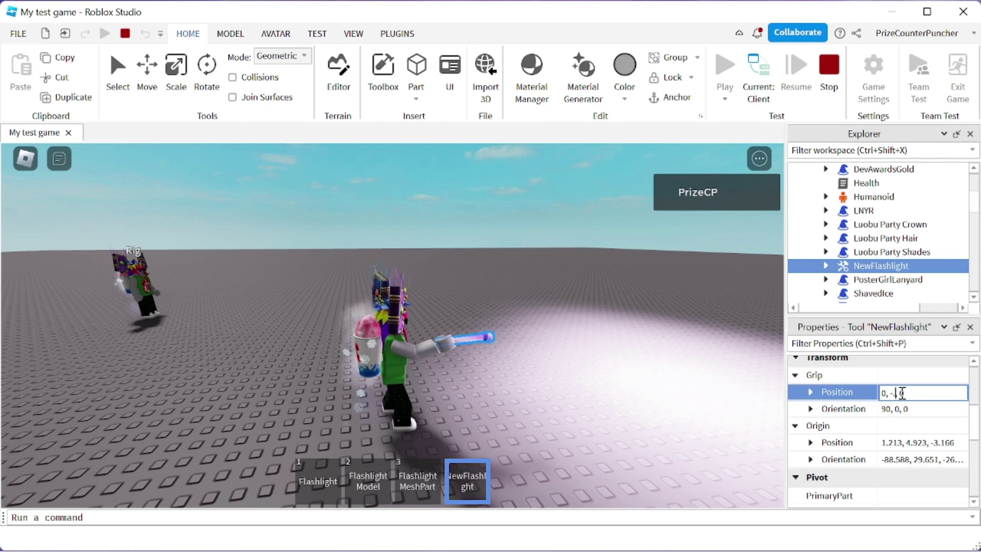
type("8")
key("Return")
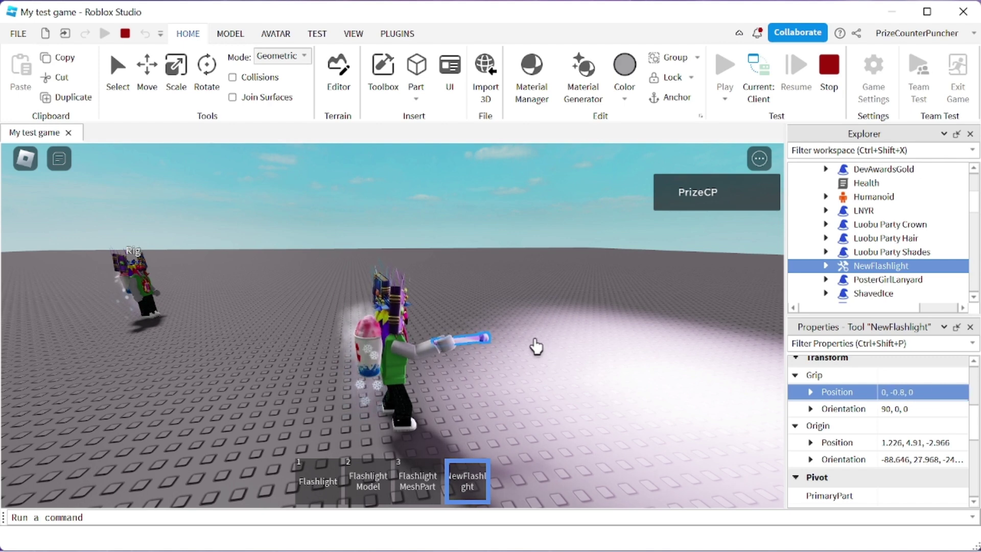
mouse_move(891, 269)
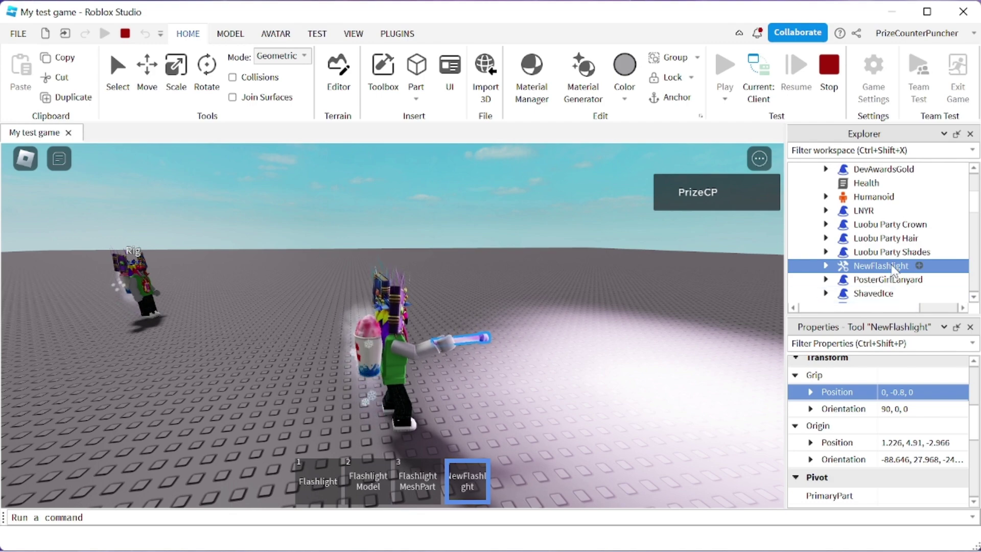
Step: Copy the adjusted NewFlashlight, stop the play test, and paste it into StarterPack
right_click(892, 269)
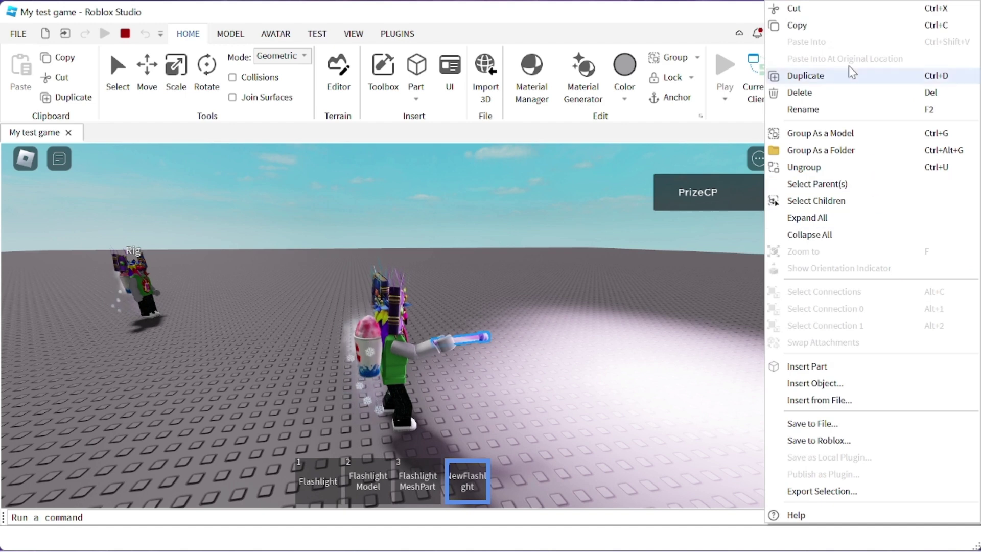
left_click(806, 27)
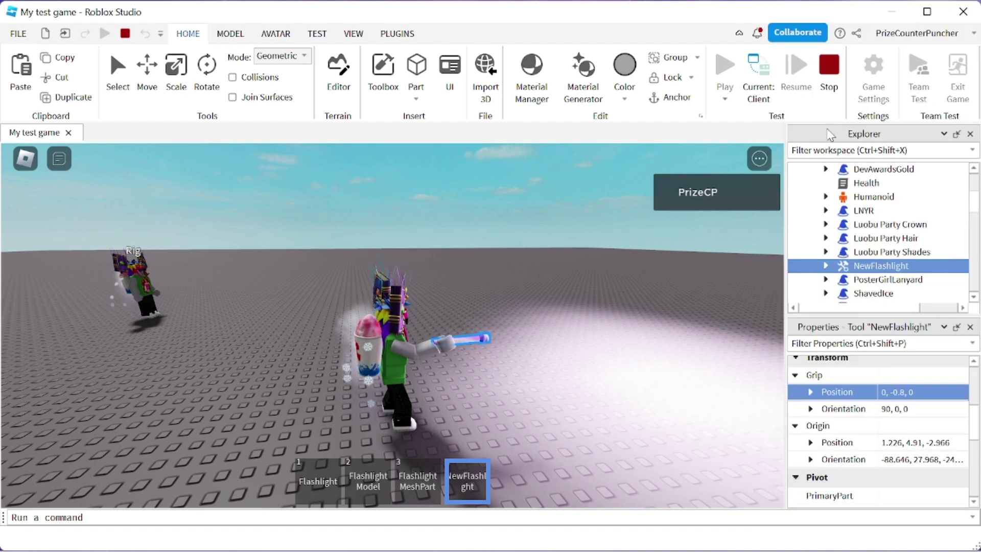
left_click(829, 71)
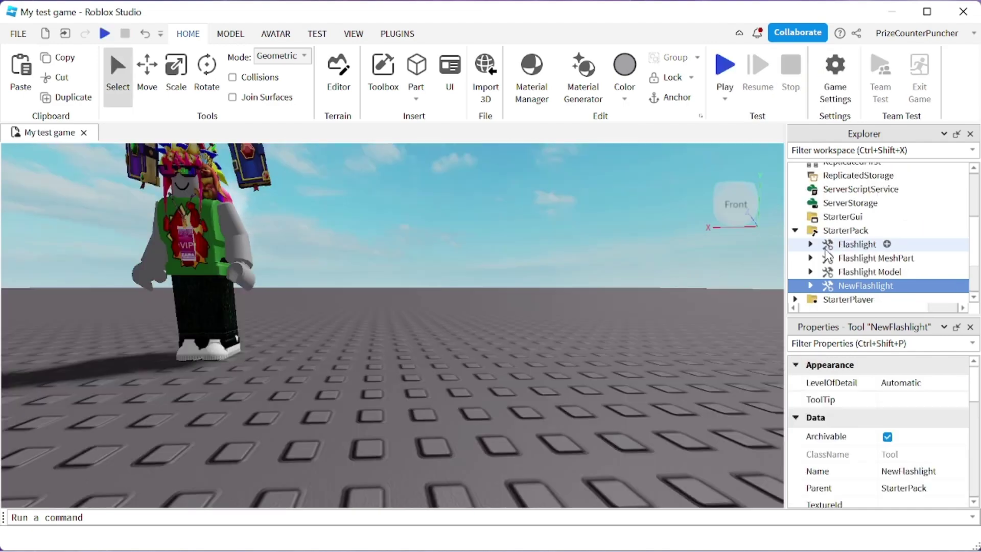
left_click(850, 229)
right_click(851, 229)
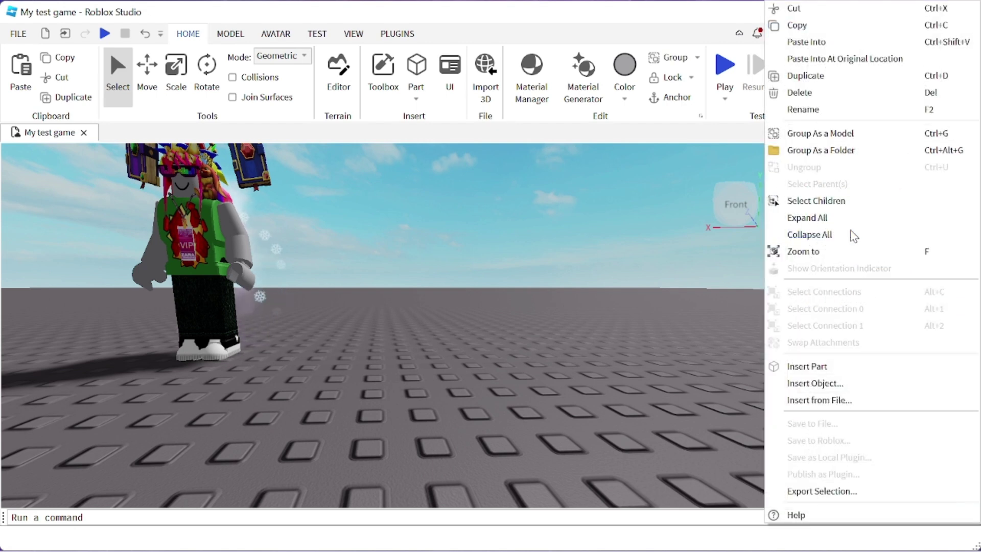
left_click(818, 43)
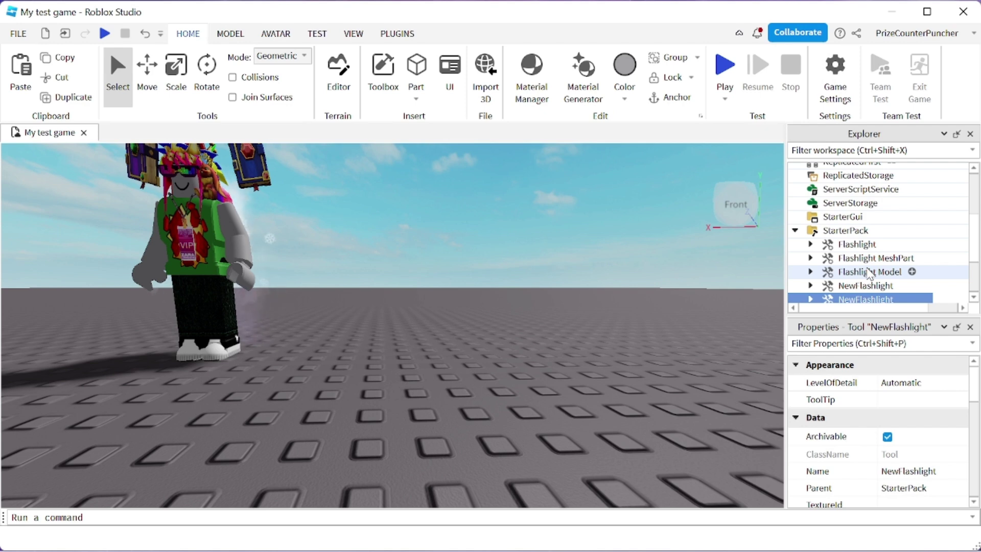
Step: Delete the older NewFlashlight from StarterPack and start a new play test
left_click(868, 286)
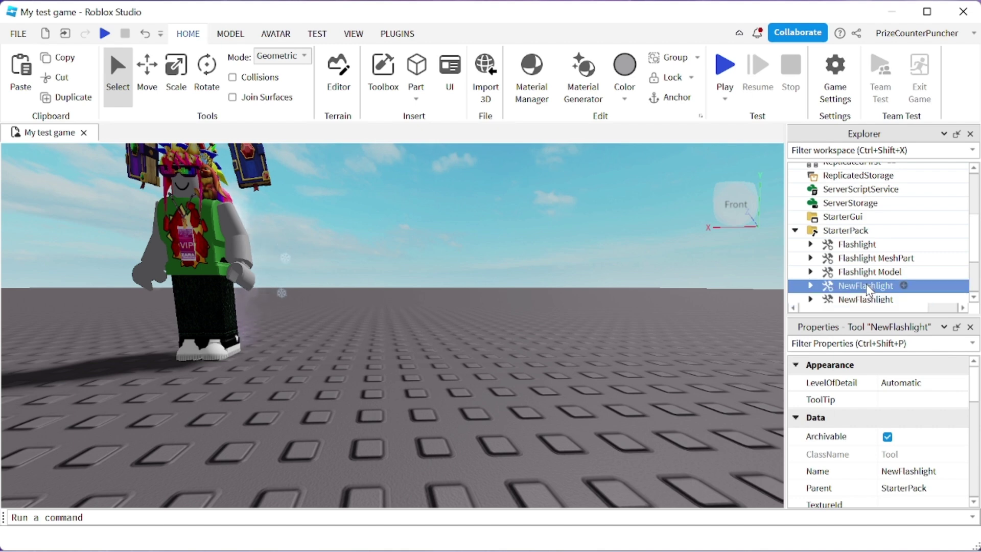
key("Delete")
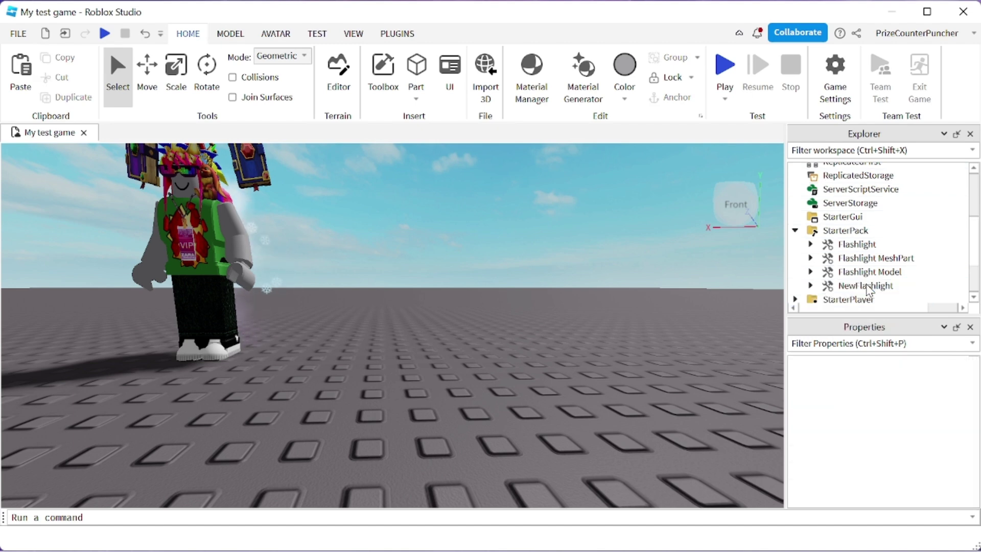
left_click(869, 288)
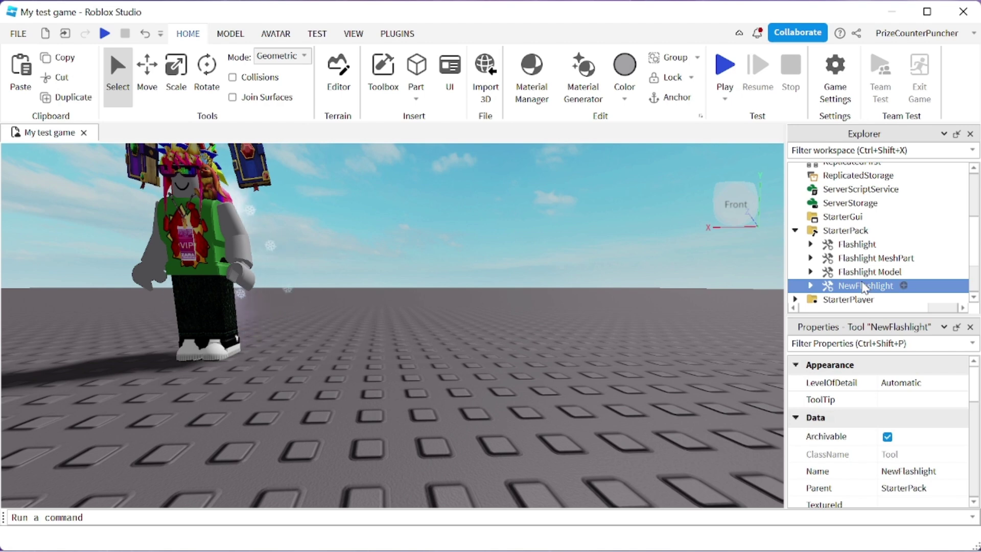
left_click(735, 74)
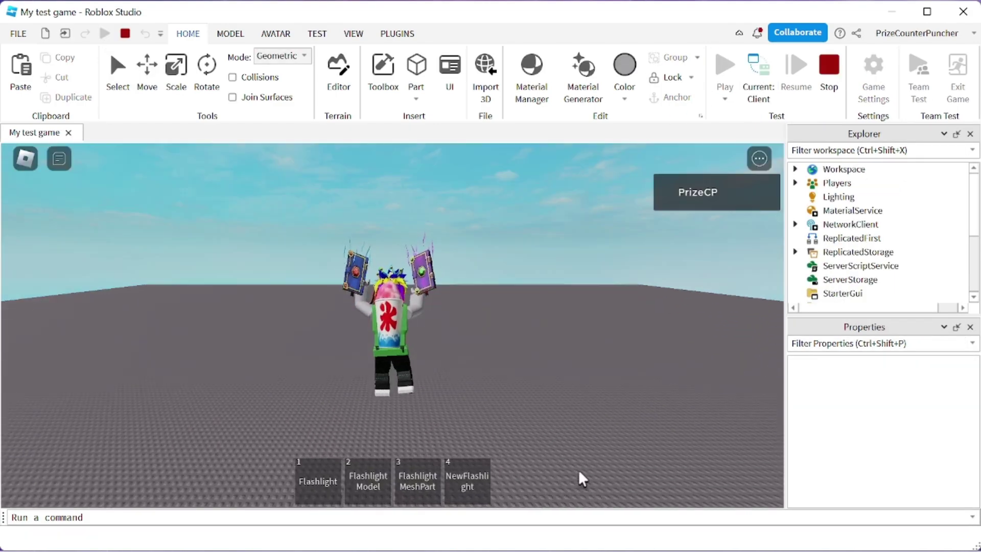
Step: Equip NewFlashlight from slot 4 and walk the avatar with W and S to check the grip
left_click(475, 488)
key("w")
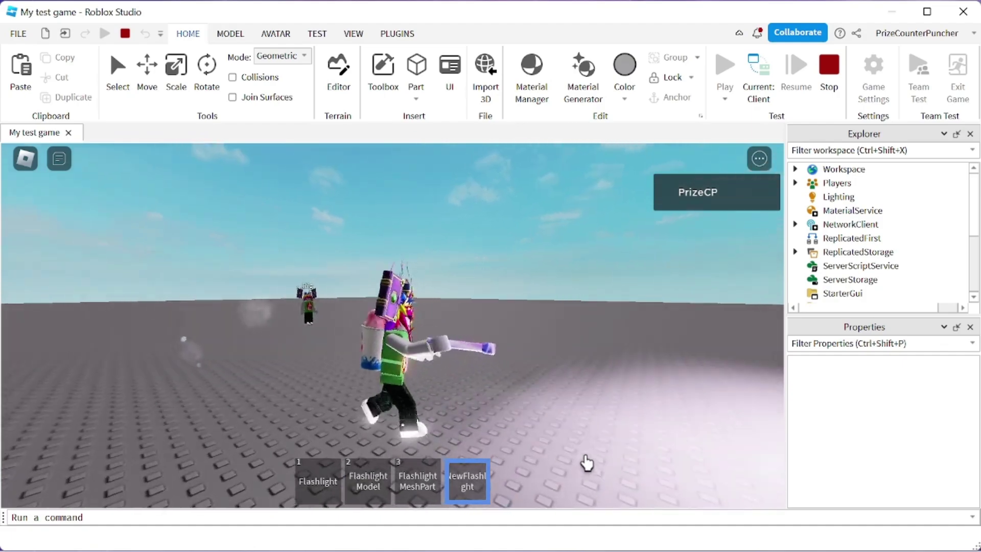
key("s")
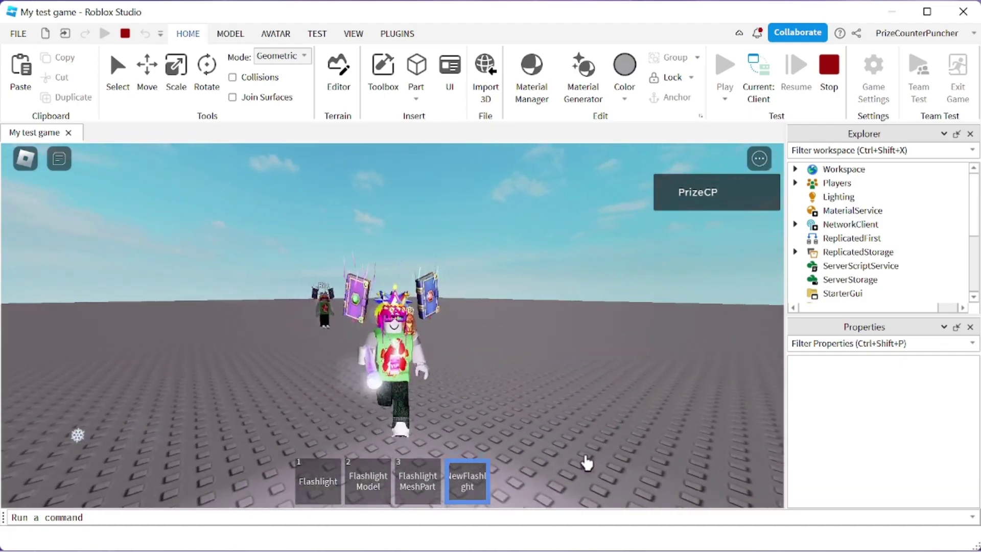